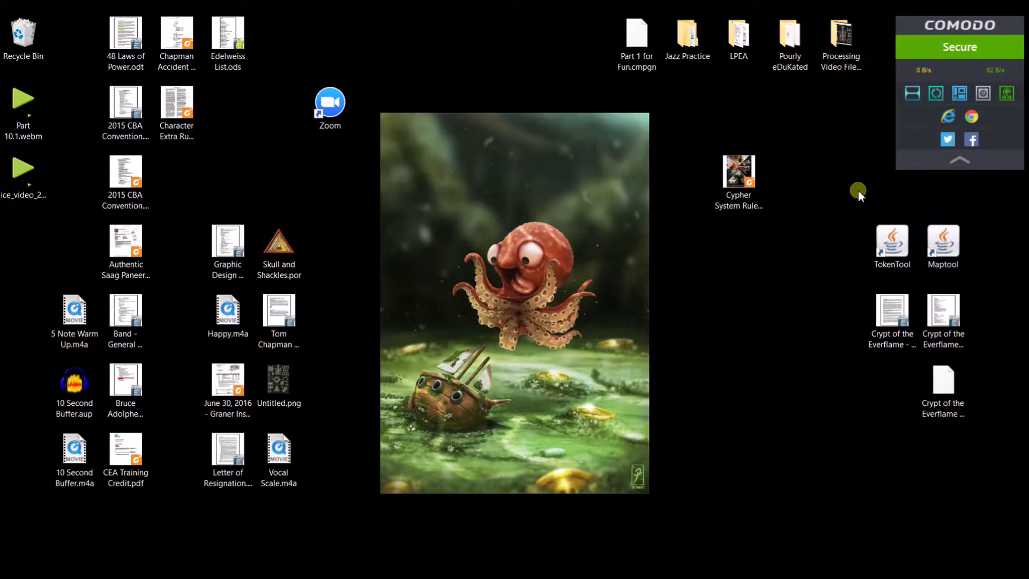
# Launch TokenTool, check its File menu and maximize it, then bring up the Crypt of the Everflame PDF
pyautogui.click(892, 248)
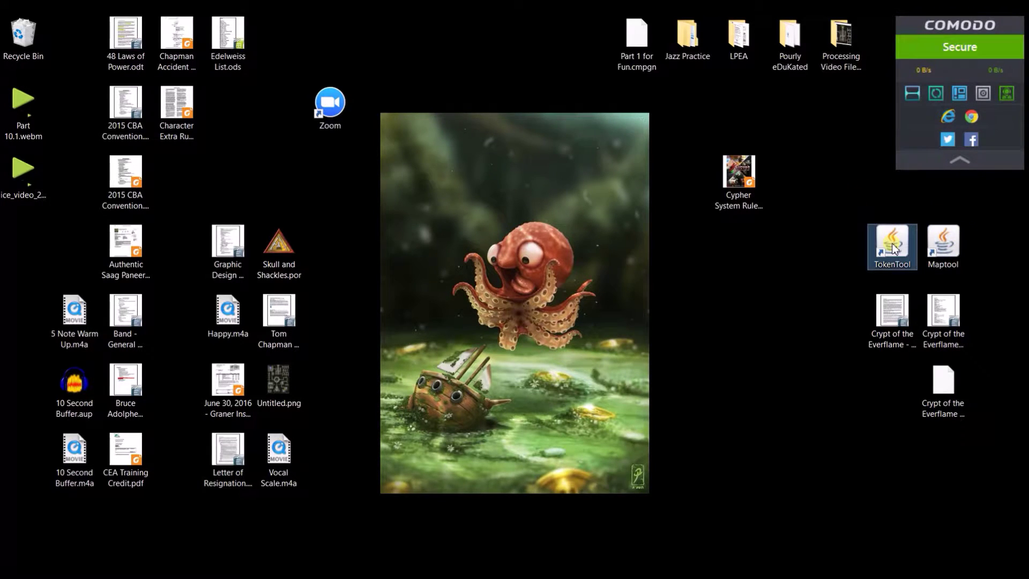
pyautogui.doubleClick(892, 248)
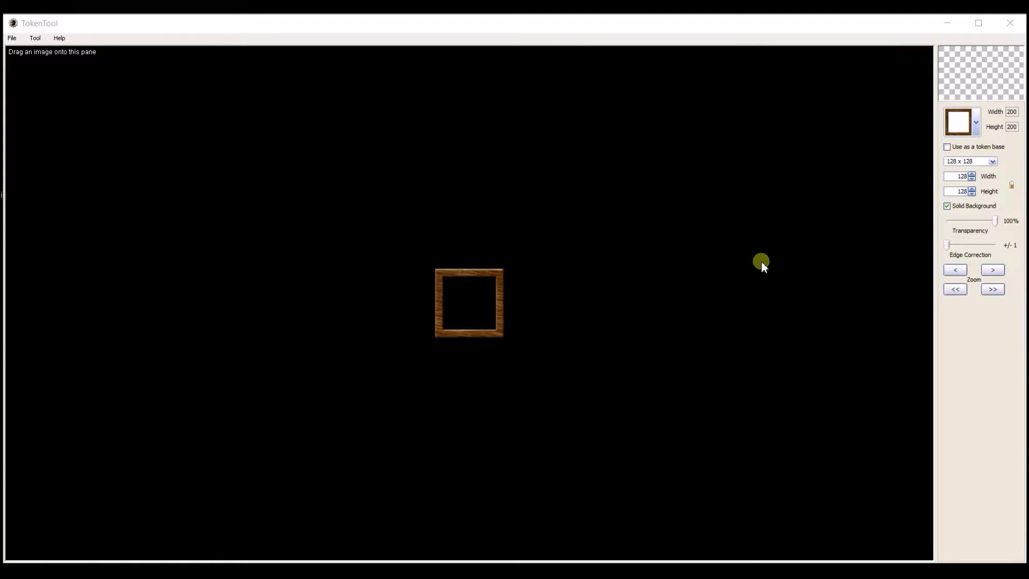
pyautogui.click(11, 38)
pyautogui.moveTo(37, 42)
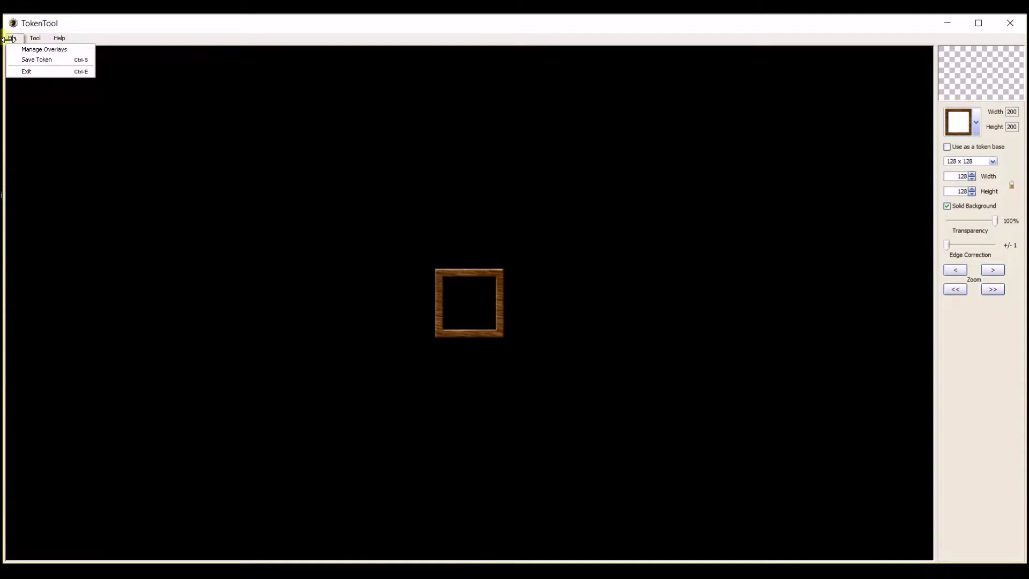
pyautogui.click(27, 39)
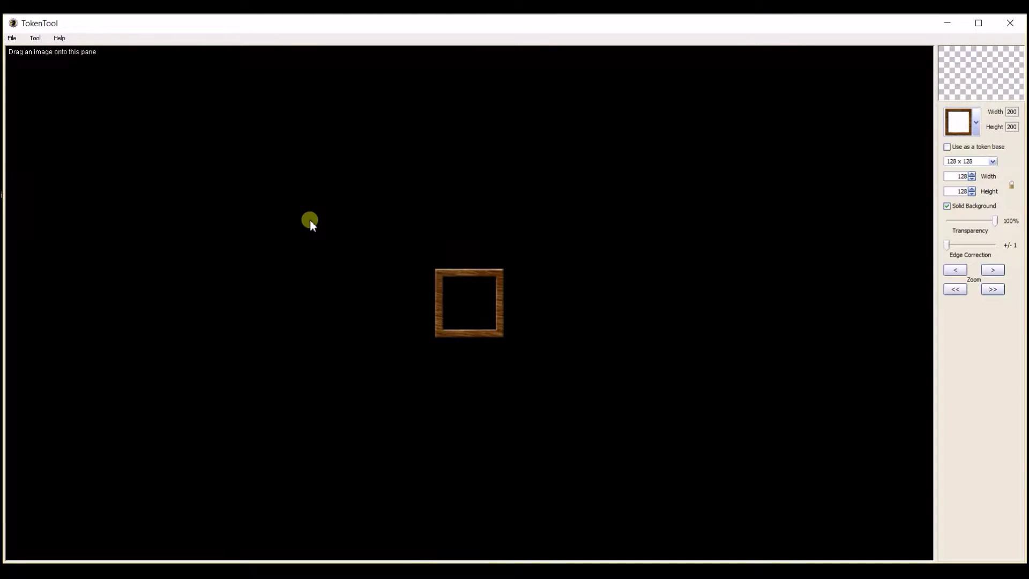
pyautogui.doubleClick(334, 26)
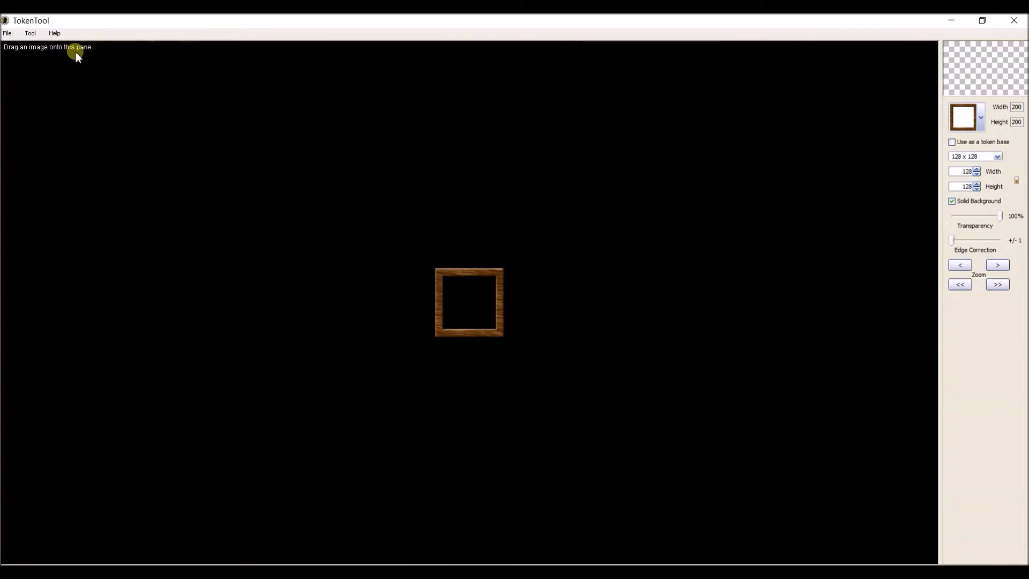
pyautogui.moveTo(214, 572)
pyautogui.click(214, 523)
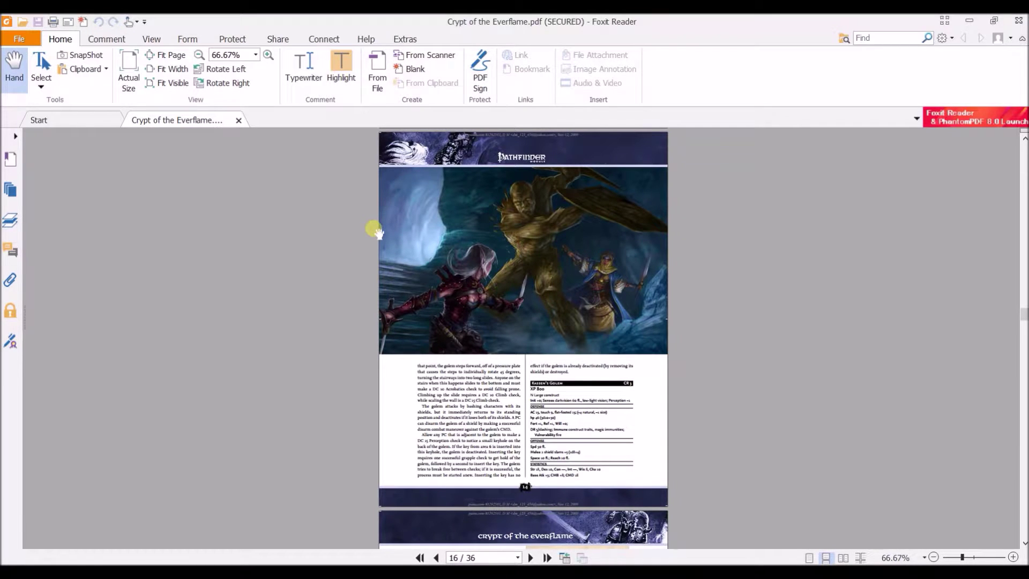
# Snapshot the wood golem illustration on page 16 at 200% zoom and copy the graphic
pyautogui.click(80, 55)
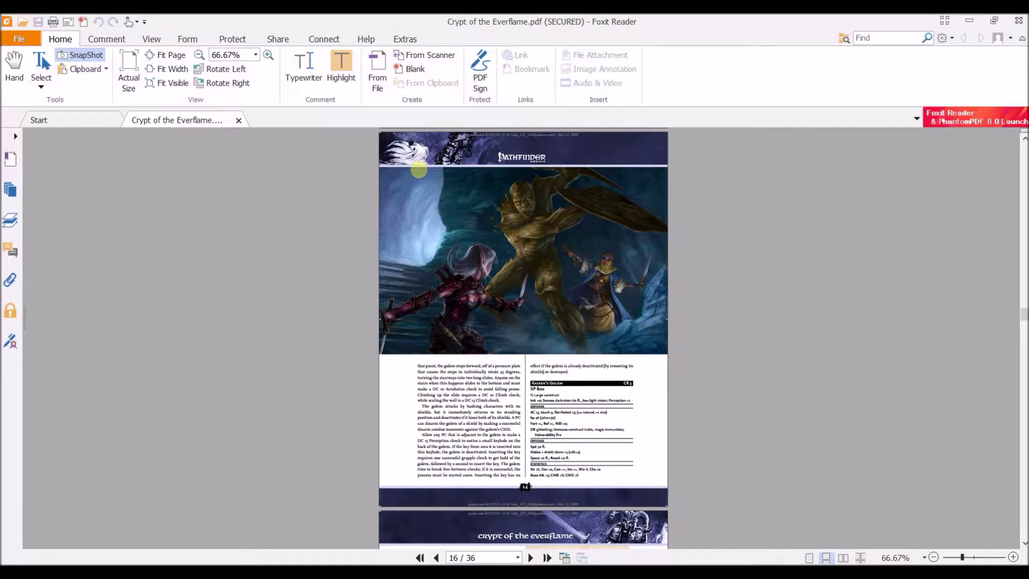
pyautogui.moveTo(420, 169); pyautogui.dragTo(332, 191)
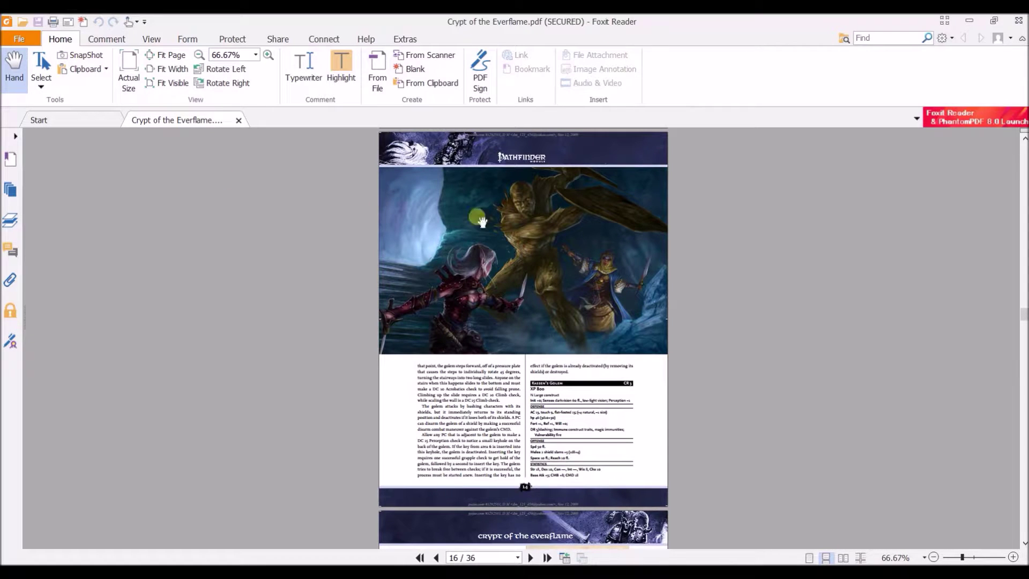
pyautogui.click(80, 54)
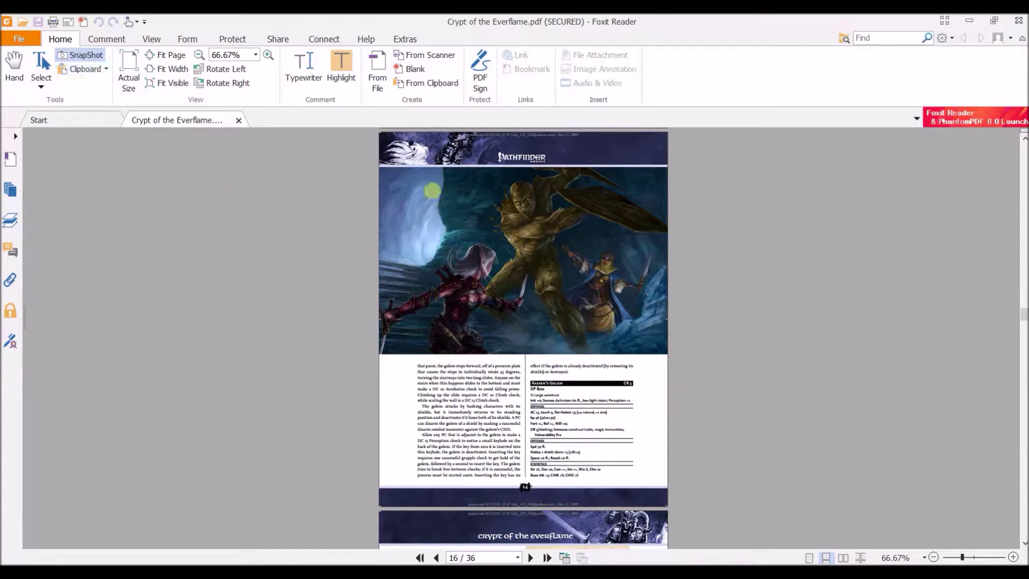
pyautogui.moveTo(437, 171); pyautogui.dragTo(634, 349)
pyautogui.click(881, 560)
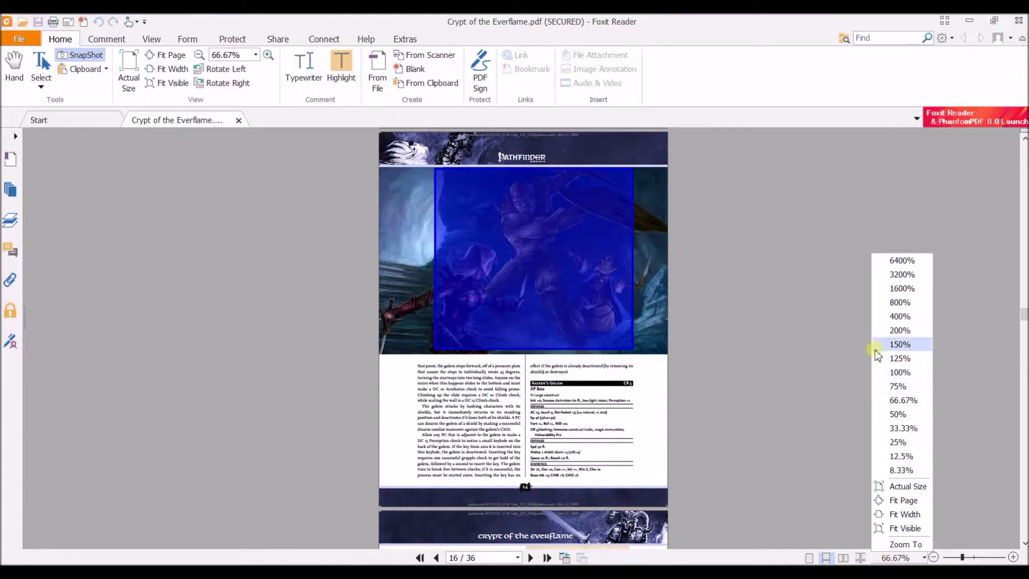
pyautogui.click(894, 327)
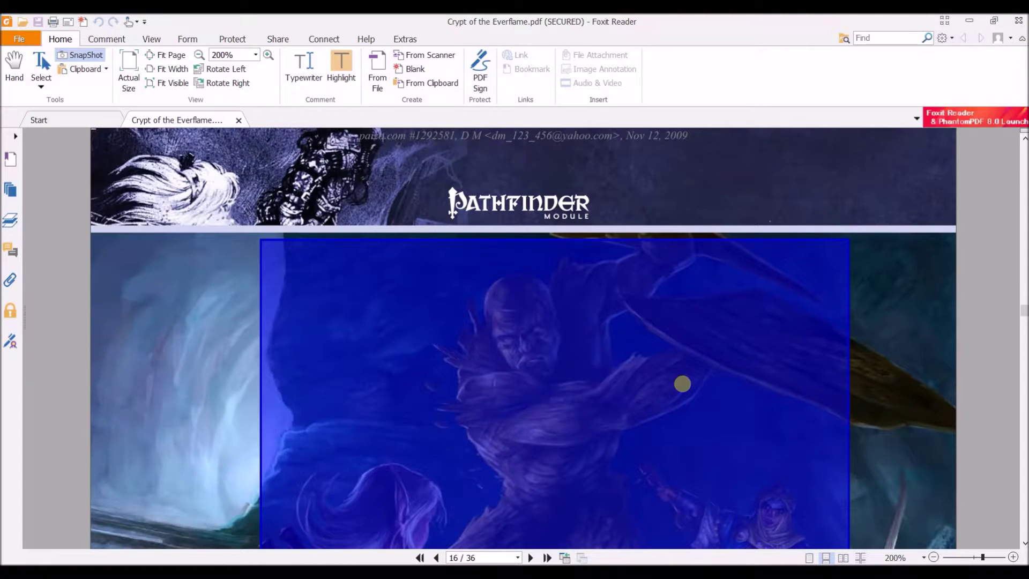
pyautogui.rightClick(682, 384)
pyautogui.click(717, 393)
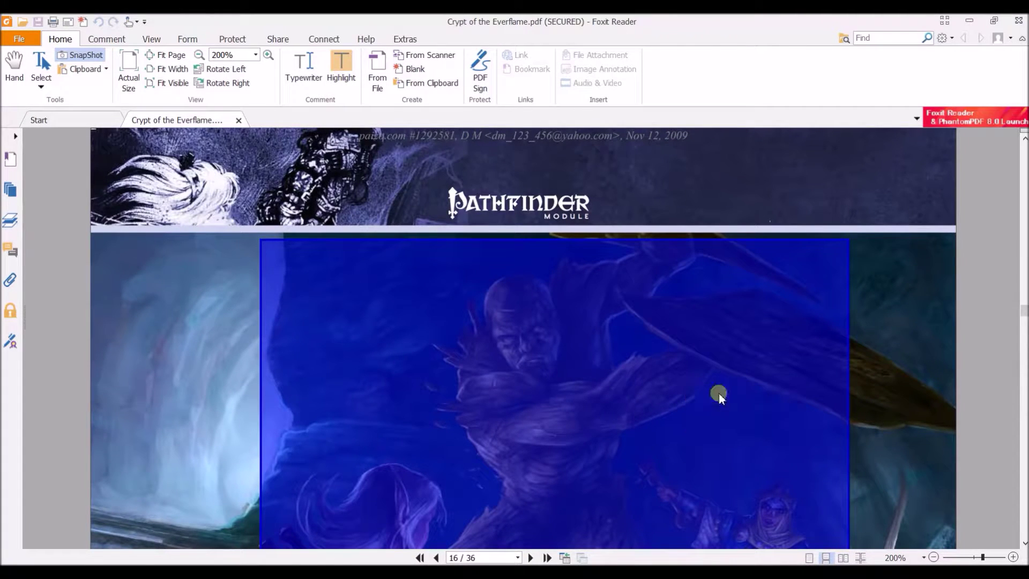
# Open Paint and paste the copied golem picture onto a new canvas
pyautogui.press('super')
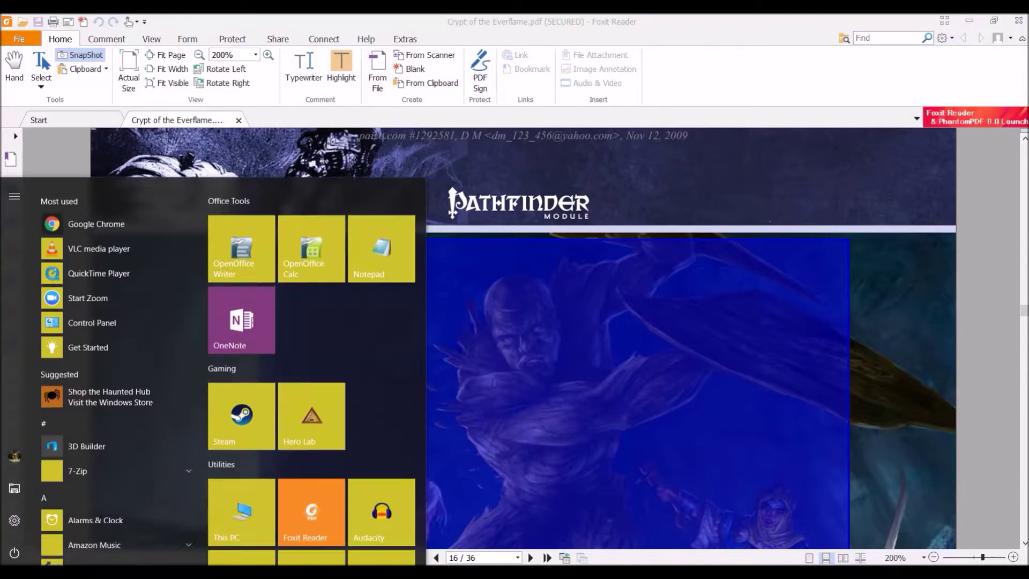
pyautogui.scroll(-4, 262, 412)
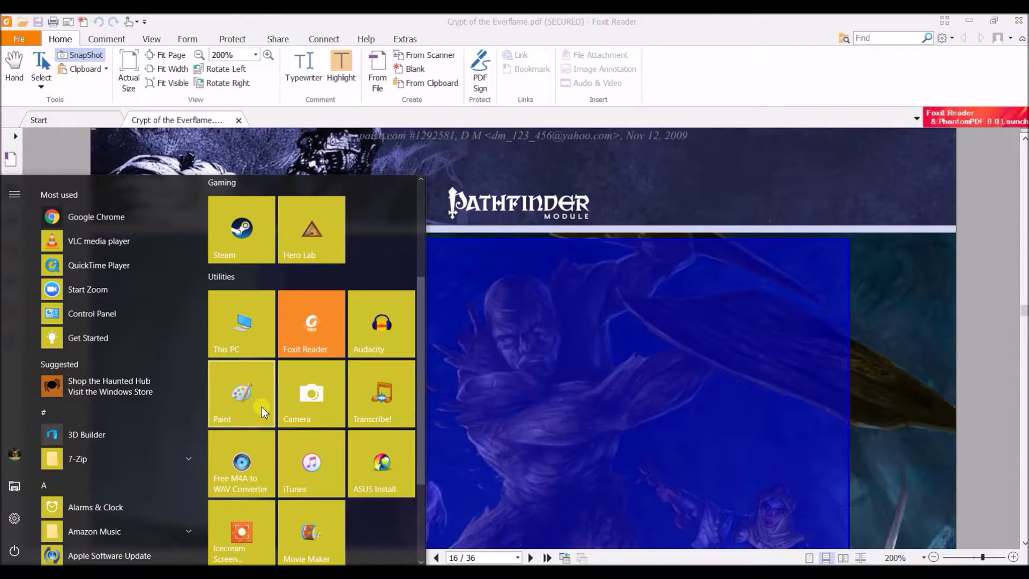
pyautogui.click(262, 411)
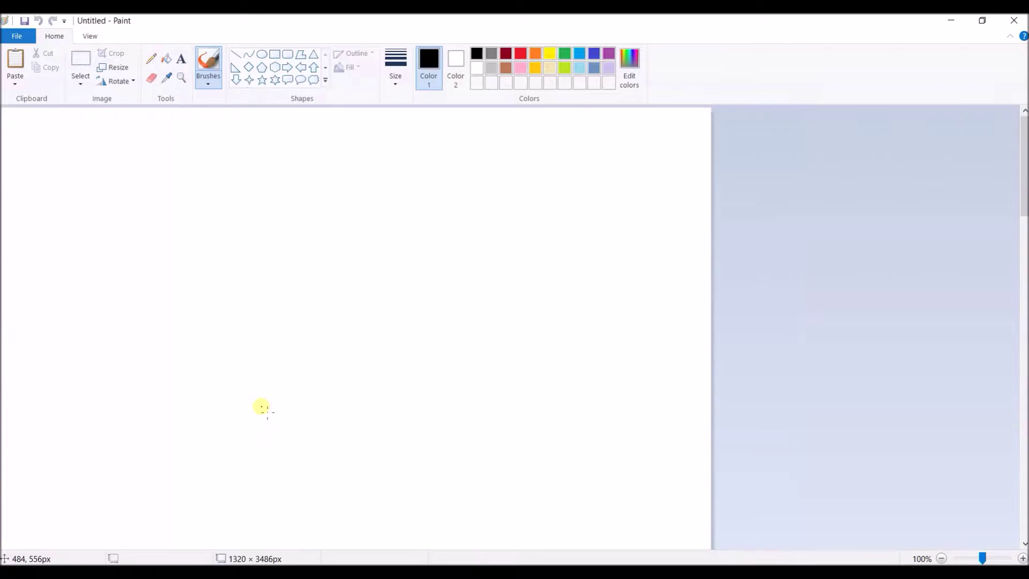
pyautogui.hotkey('ctrl', 'v')
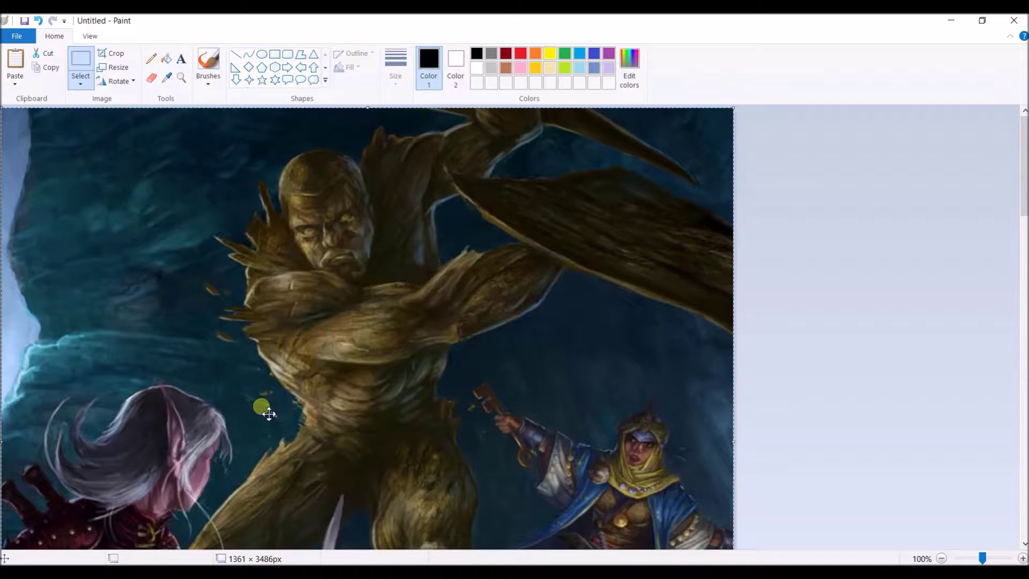
# Save the image to the Desktop as Untitled.png, replacing the existing file
pyautogui.hotkey('ctrl', 's')
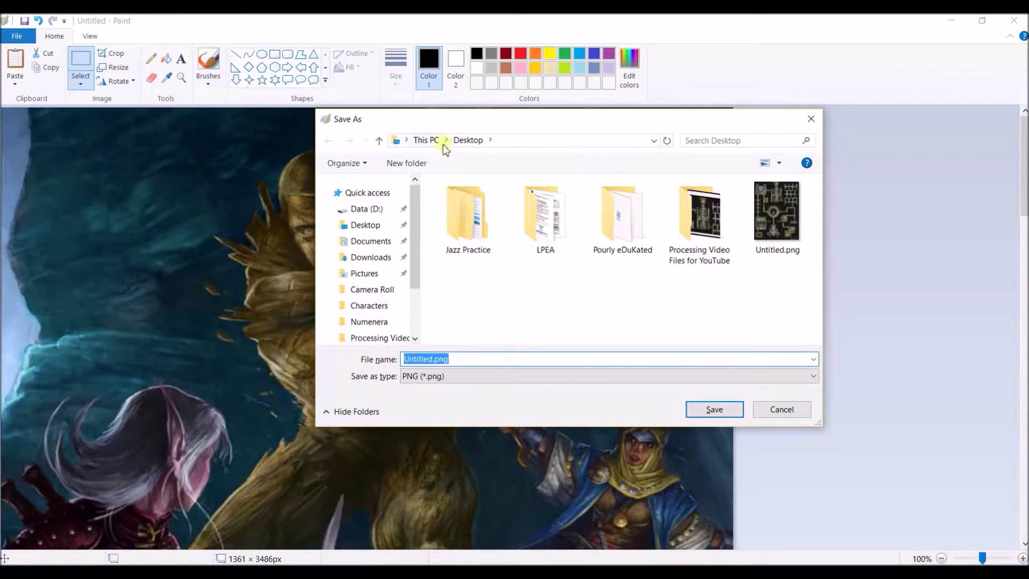
pyautogui.click(702, 411)
pyautogui.click(544, 298)
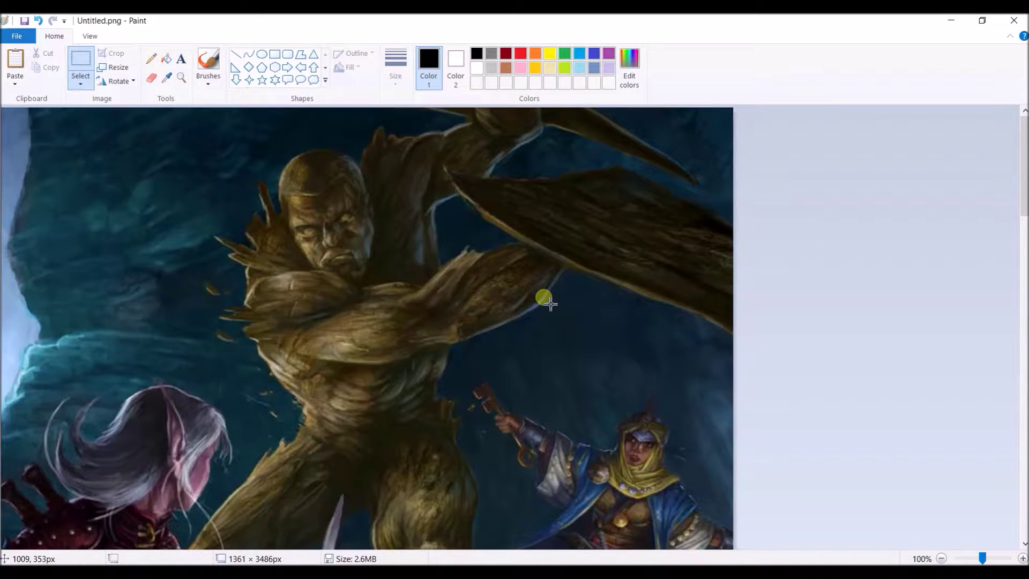
# Return to Foxit and snapshot the Roldare portrait area on page 12
pyautogui.hotkey('alt', 'Tab')
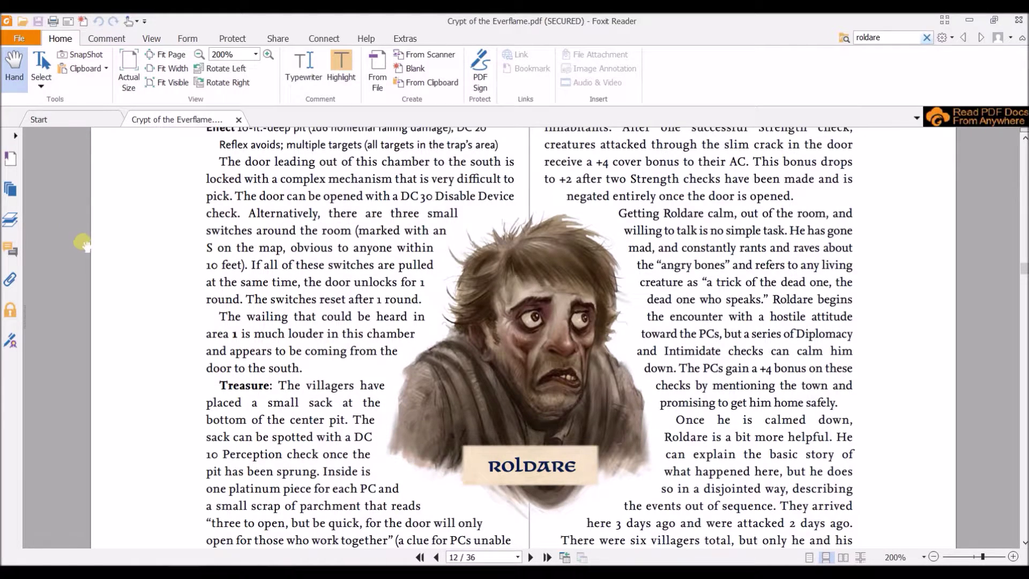
pyautogui.click(85, 59)
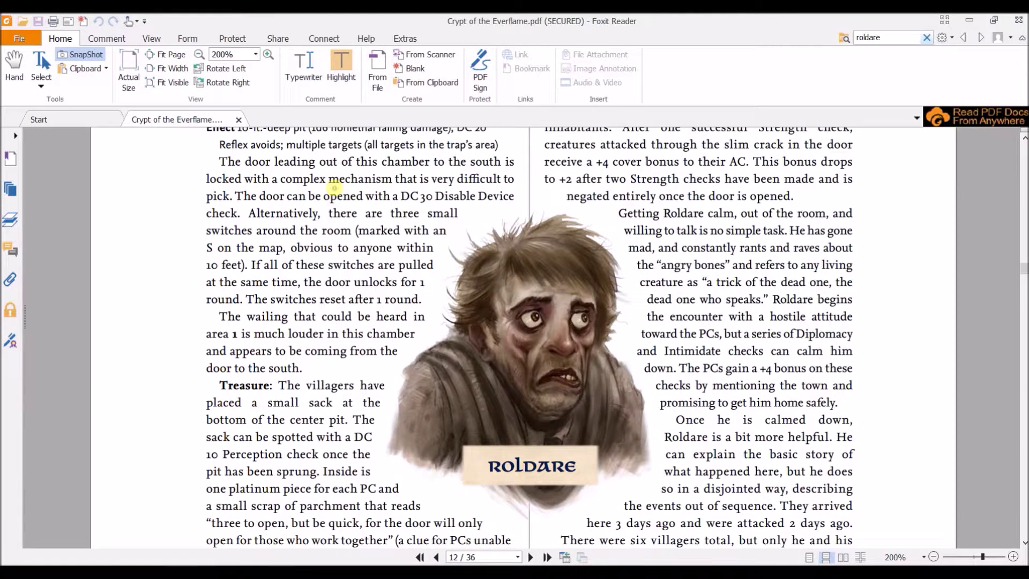
pyautogui.moveTo(334, 188); pyautogui.dragTo(708, 535)
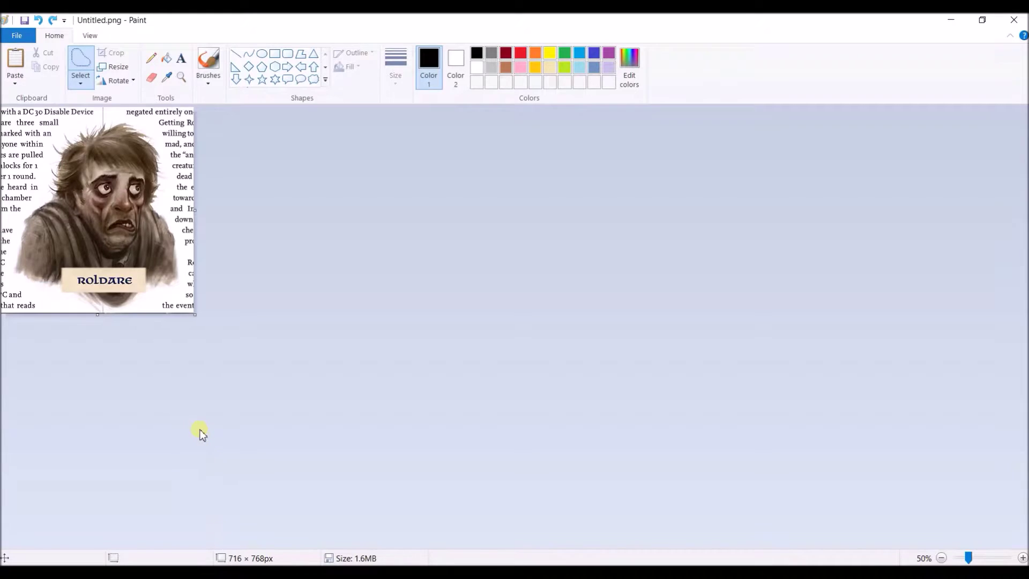
# Paste the Roldare portrait into Paint and begin a free-form selection around it
pyautogui.hotkey('ctrl', 'v')
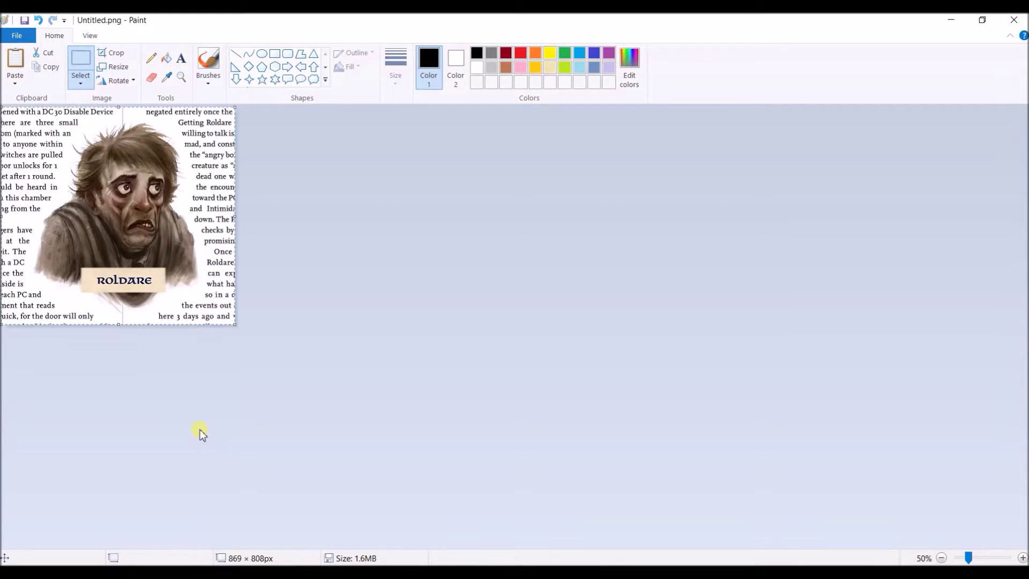
pyautogui.click(299, 401)
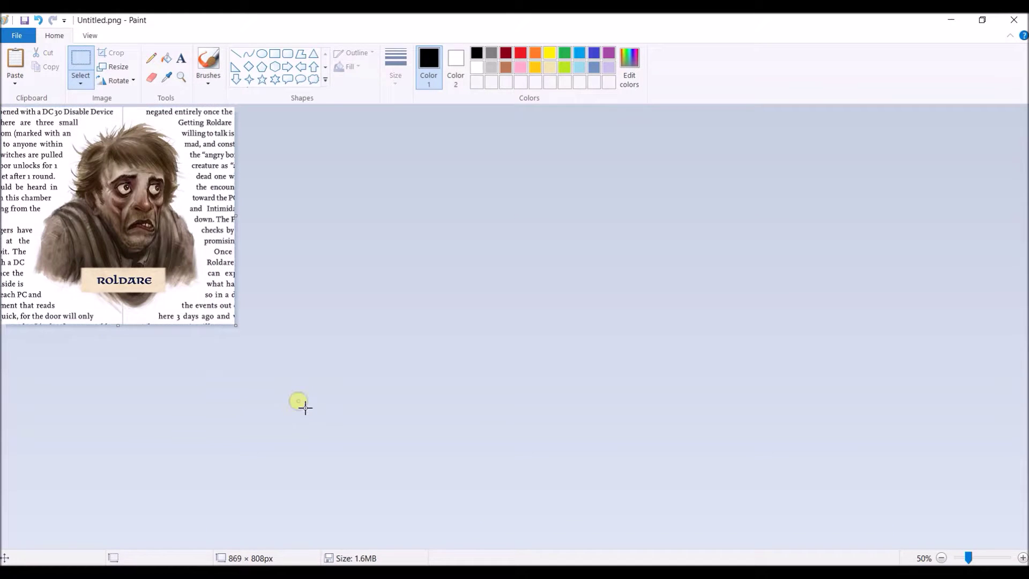
pyautogui.click(81, 83)
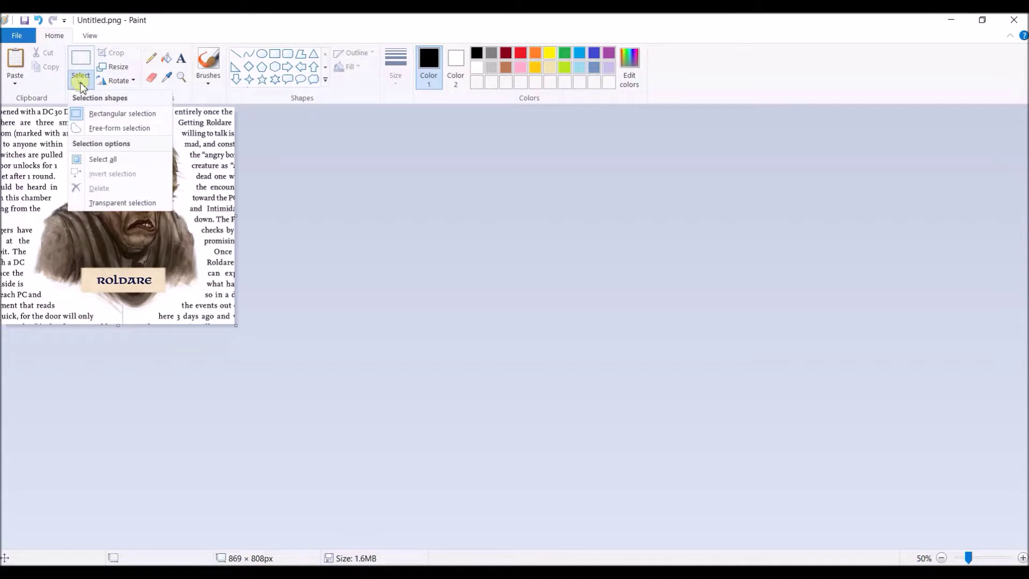
pyautogui.click(100, 128)
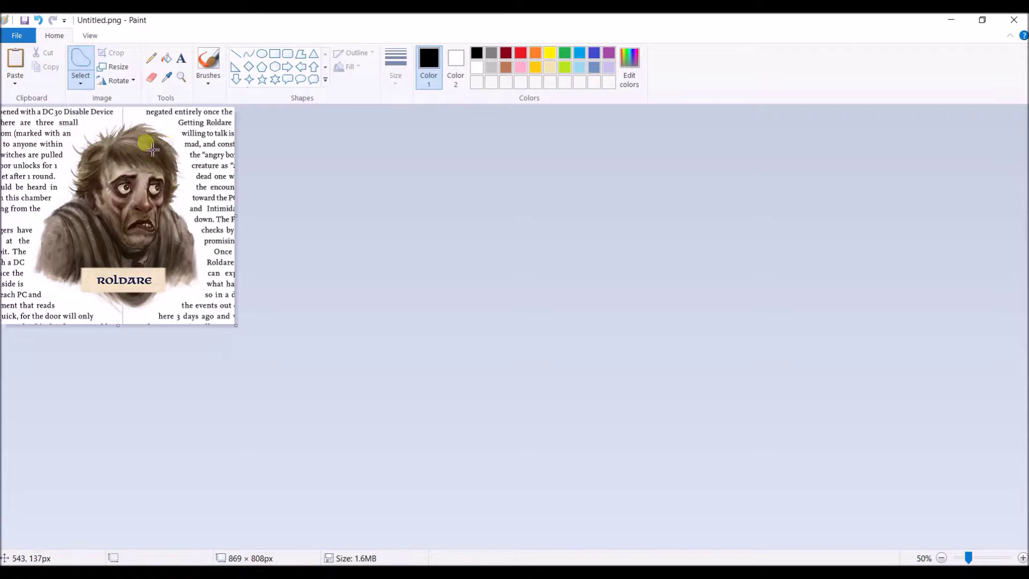
pyautogui.scroll(1, 211, 183)
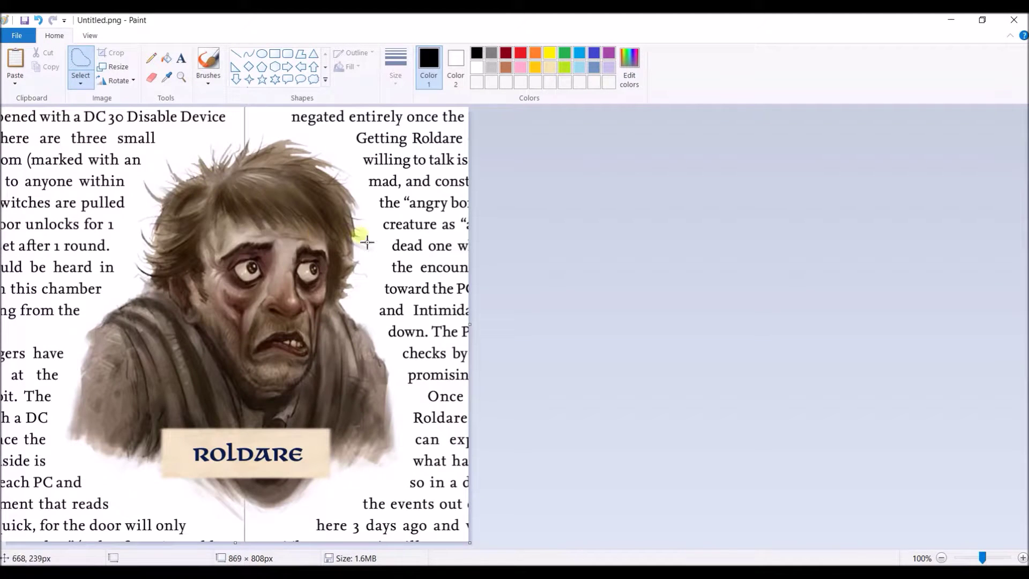
pyautogui.moveTo(375, 263)
pyautogui.mouseDown()
pyautogui.moveTo(354, 172)
pyautogui.moveTo(323, 148)
pyautogui.moveTo(264, 140)
pyautogui.moveTo(233, 120)
pyautogui.moveTo(279, 99)
pyautogui.moveTo(503, 101)
pyautogui.moveTo(551, 190)
pyautogui.moveTo(560, 395)
pyautogui.moveTo(551, 559)
pyautogui.moveTo(6, 102)
pyautogui.moveTo(218, 94)
pyautogui.moveTo(236, 95)
pyautogui.moveTo(251, 115)
pyautogui.moveTo(243, 132)
pyautogui.moveTo(172, 162)
pyautogui.moveTo(138, 195)
pyautogui.moveTo(122, 286)
pyautogui.moveTo(78, 360)
pyautogui.moveTo(75, 459)
pyautogui.moveTo(176, 512)
pyautogui.moveTo(256, 530)
pyautogui.moveTo(317, 526)
pyautogui.moveTo(397, 473)
pyautogui.moveTo(413, 429)
pyautogui.moveTo(382, 266)
pyautogui.mouseUp()
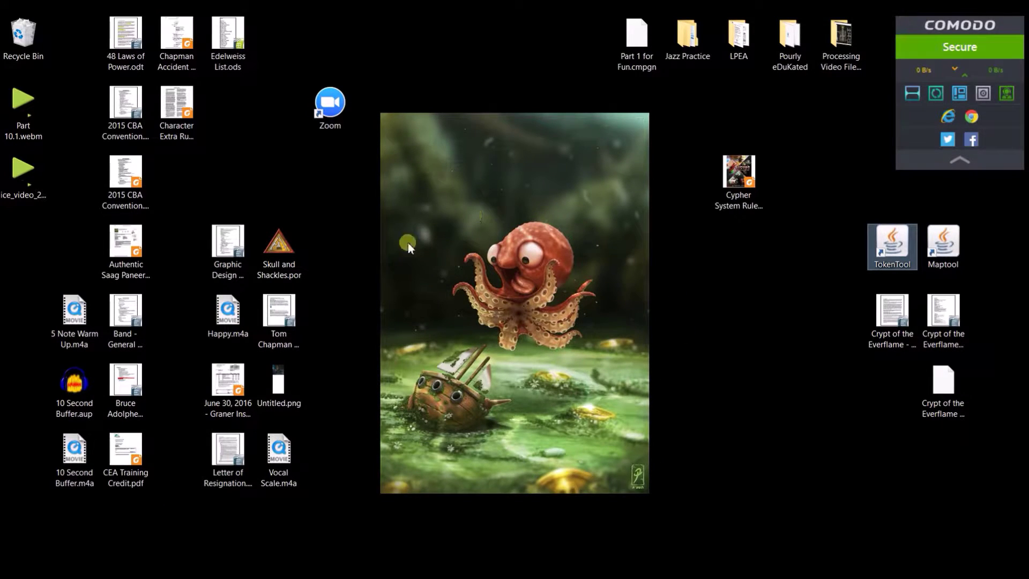
# Drag Untitled.png from the desktop onto TokenTool's empty image pane
pyautogui.moveTo(281, 392); pyautogui.dragTo(744, 391)
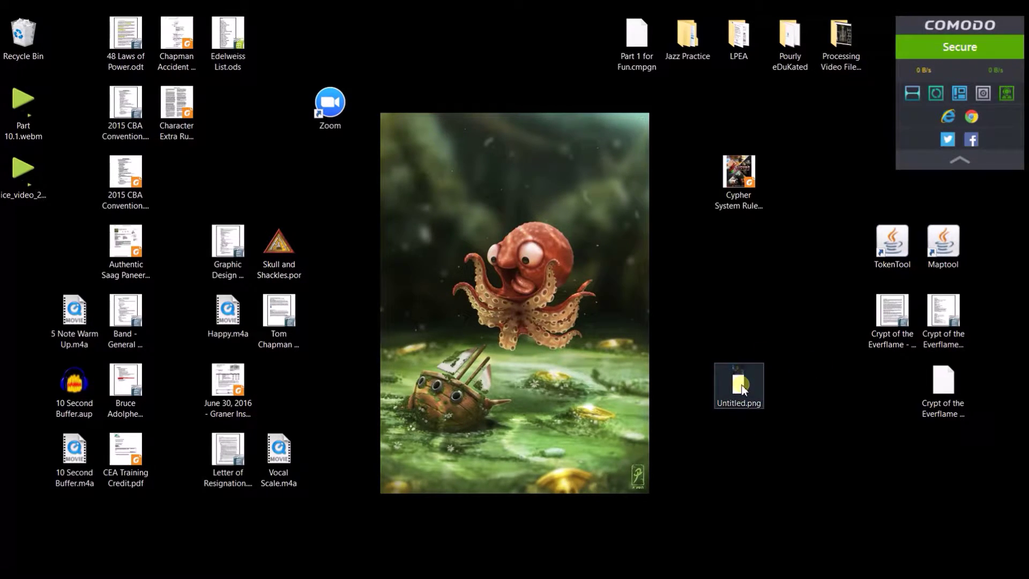
pyautogui.moveTo(742, 388)
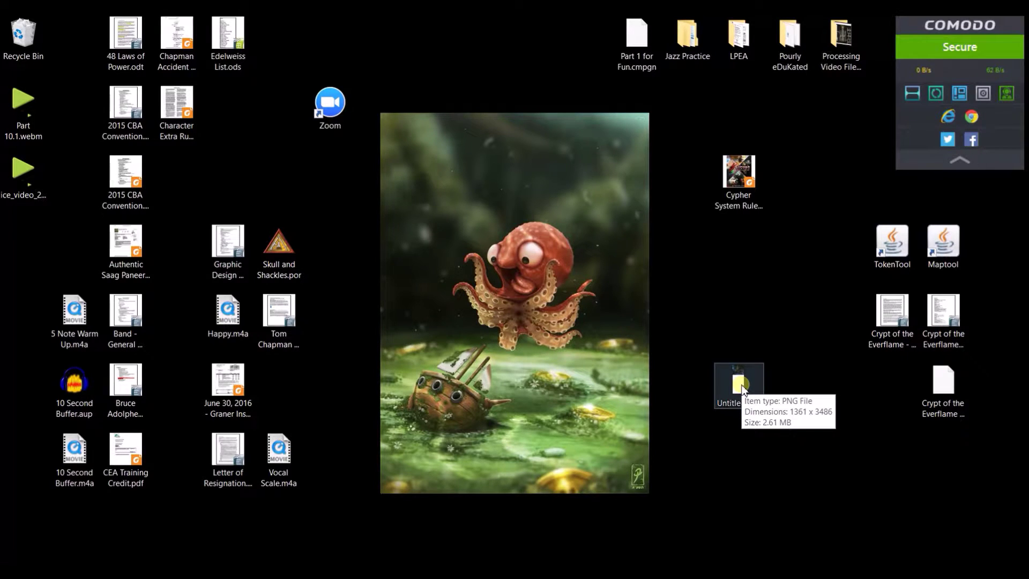
pyautogui.moveTo(743, 388); pyautogui.dragTo(356, 333)
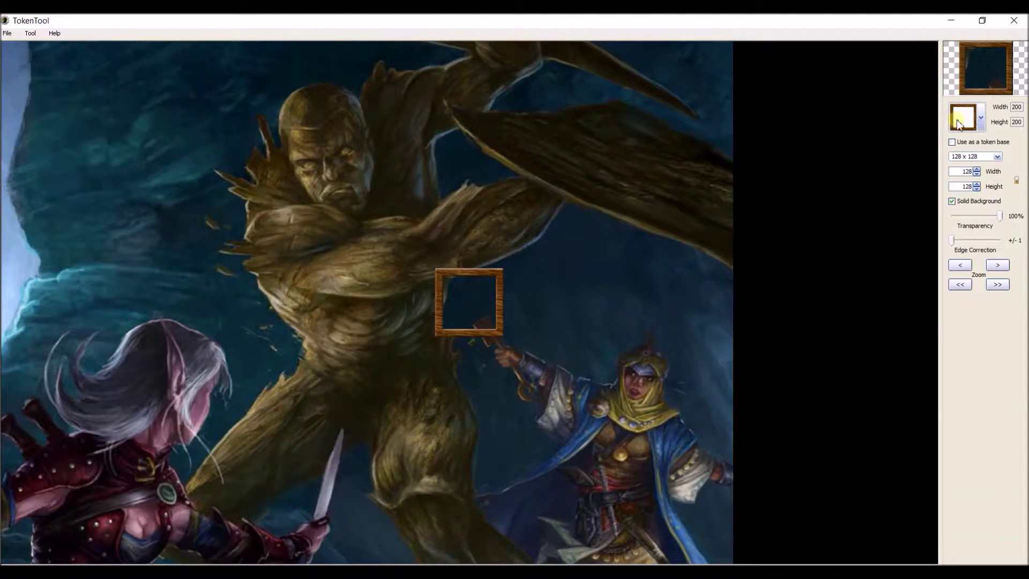
# Click on the golem artwork now loaded behind TokenTool's square wooden frame
pyautogui.click(490, 277)
# Try the blue circle frame, then switch the overlay to the camouflage pattern
pyautogui.click(982, 119)
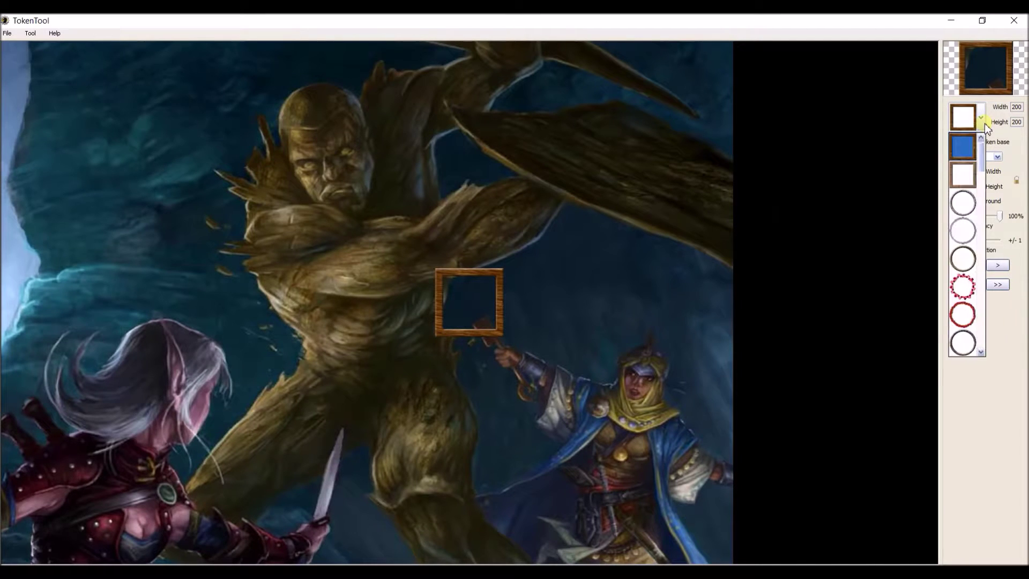
pyautogui.moveTo(982, 157); pyautogui.dragTo(979, 298)
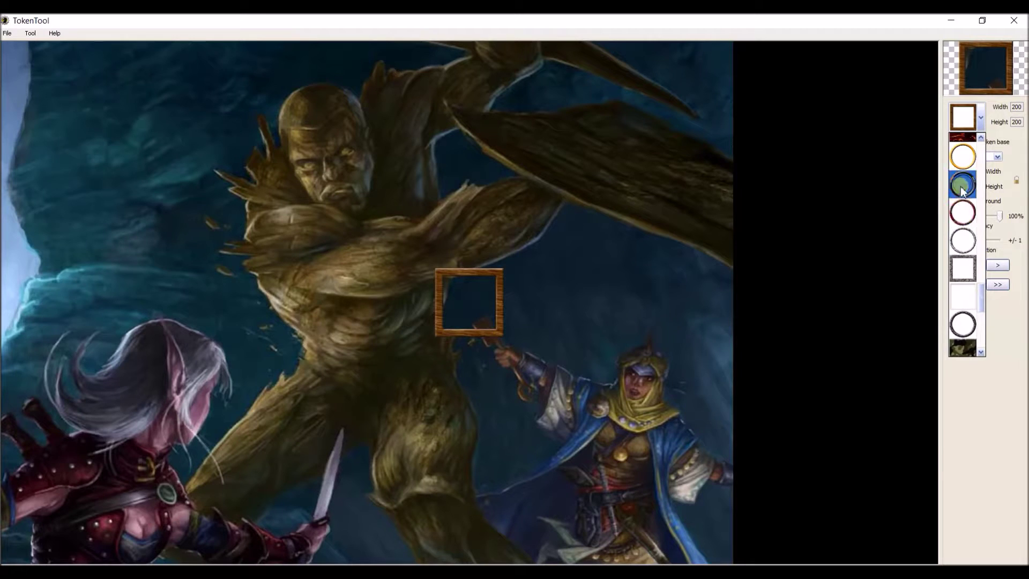
pyautogui.click(972, 246)
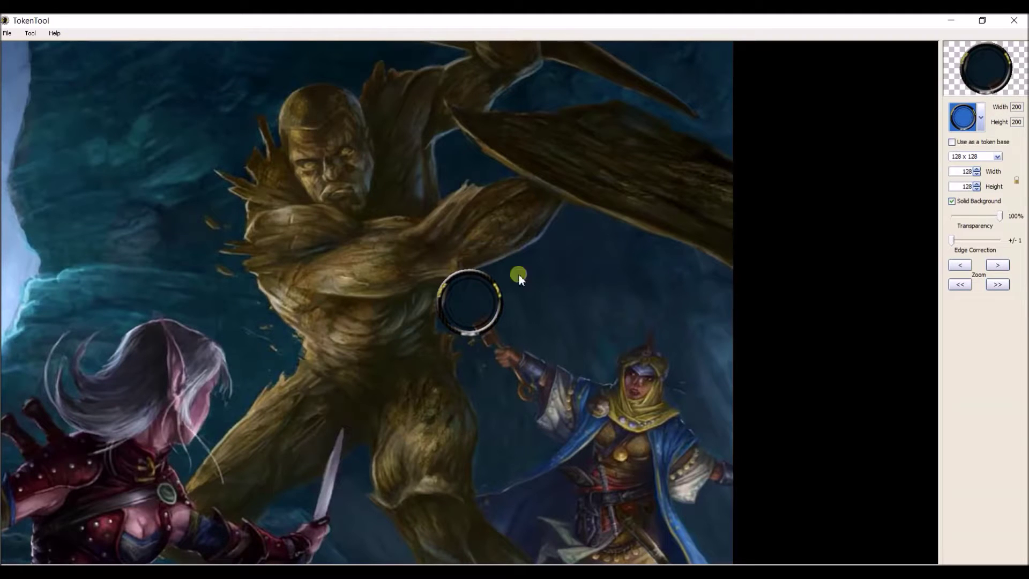
pyautogui.click(972, 120)
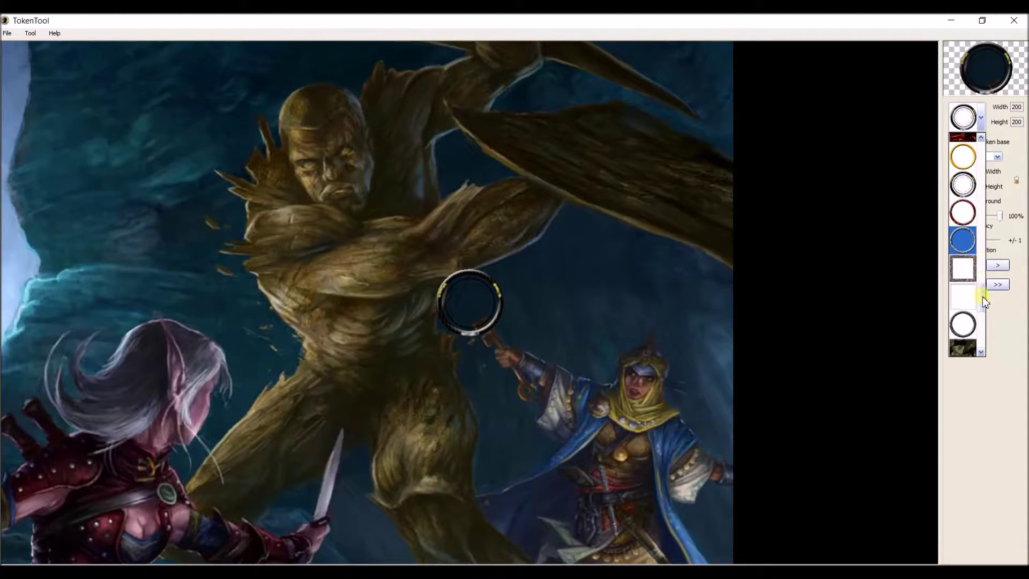
pyautogui.scroll(-4, 982, 297)
pyautogui.click(963, 236)
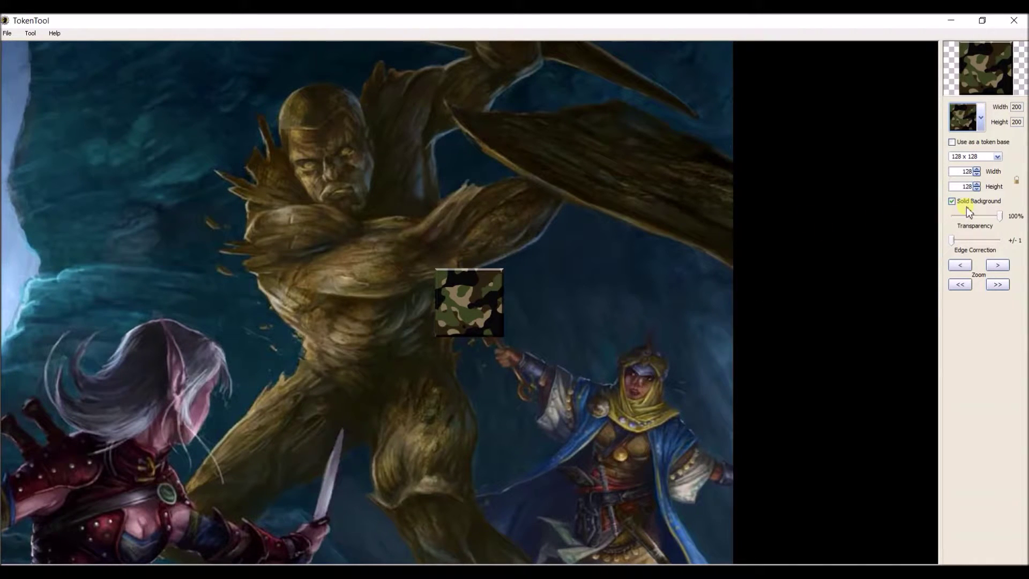
# Nudge the artwork up and try the plain circle and red ring frames
pyautogui.moveTo(559, 328)
pyautogui.mouseDown()
pyautogui.moveTo(581, 348)
pyautogui.moveTo(557, 318)
pyautogui.moveTo(628, 316)
pyautogui.moveTo(554, 313)
pyautogui.mouseUp()
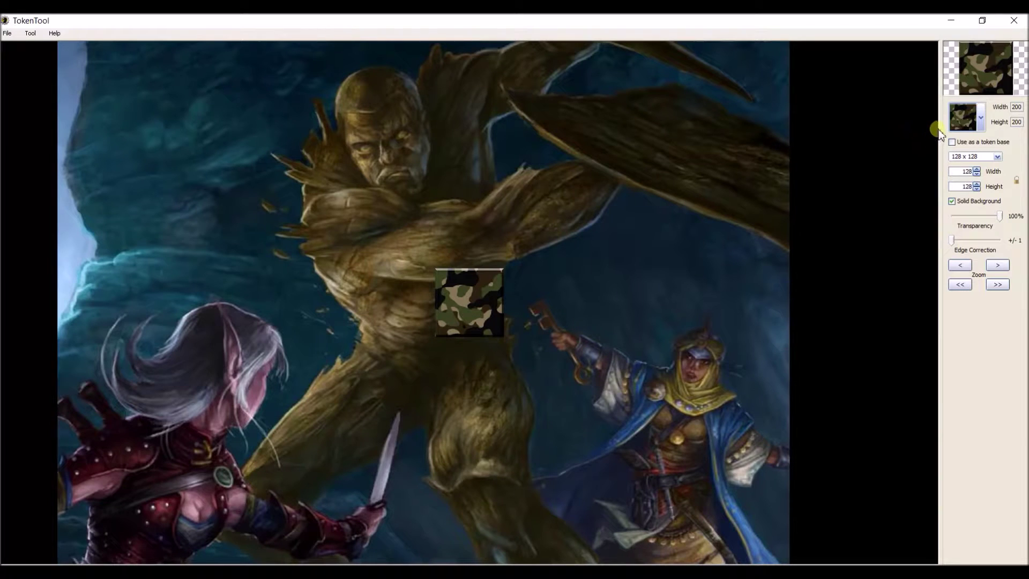
pyautogui.click(976, 120)
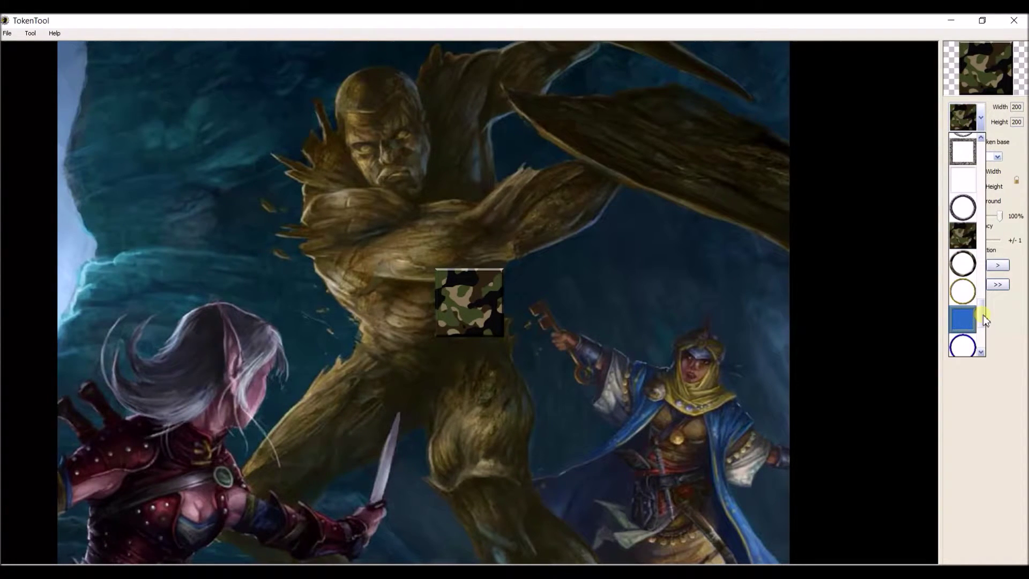
pyautogui.moveTo(983, 314); pyautogui.dragTo(981, 342)
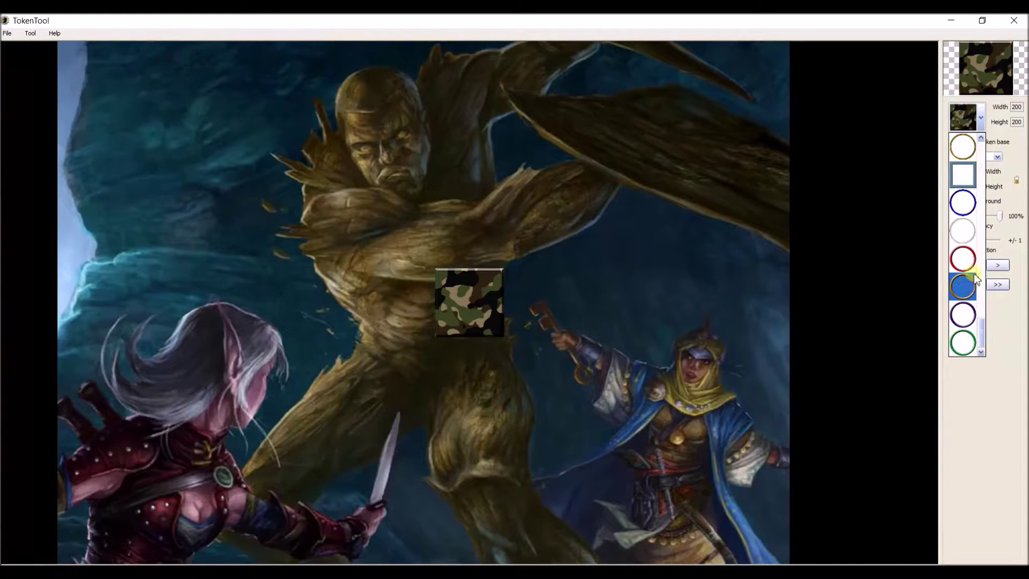
pyautogui.click(963, 232)
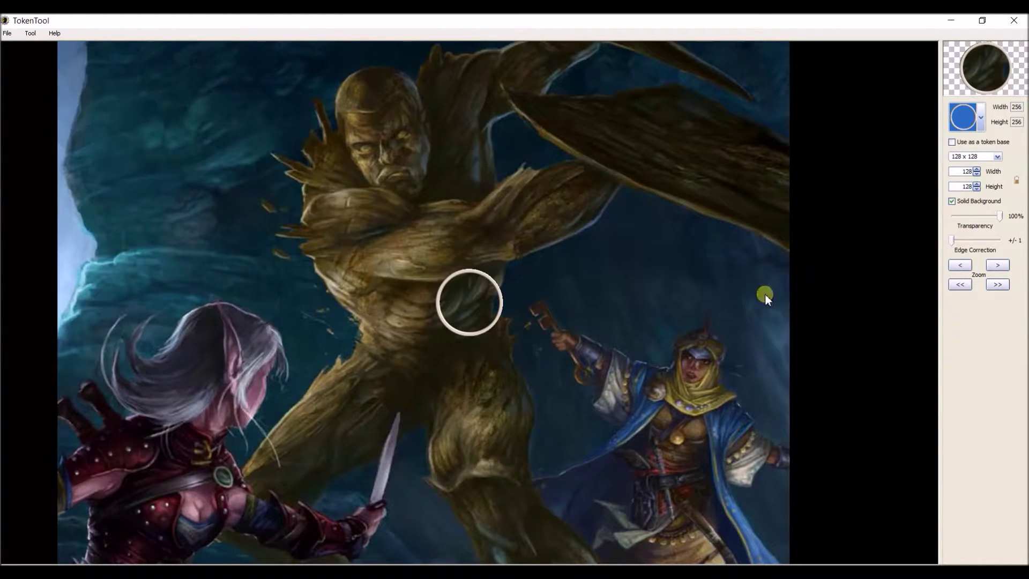
pyautogui.click(965, 118)
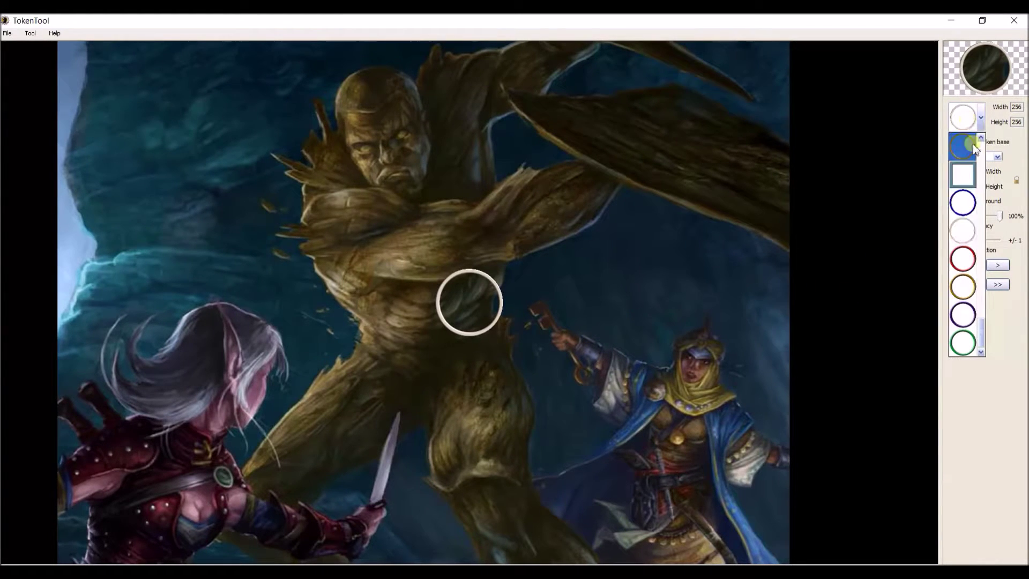
pyautogui.click(967, 261)
# Compare the gold ring frame, then settle on the red ring
pyautogui.click(965, 118)
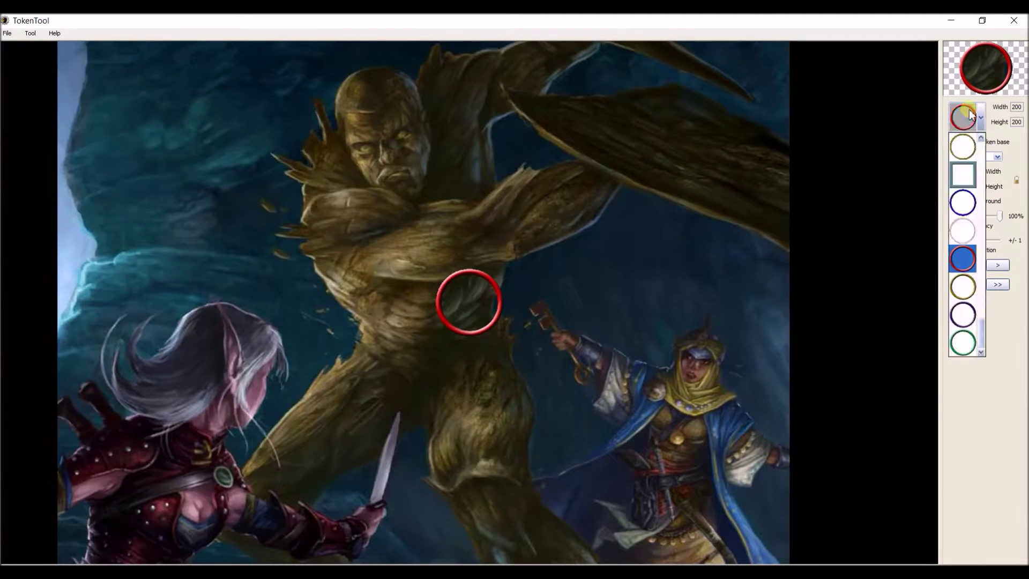
pyautogui.click(964, 285)
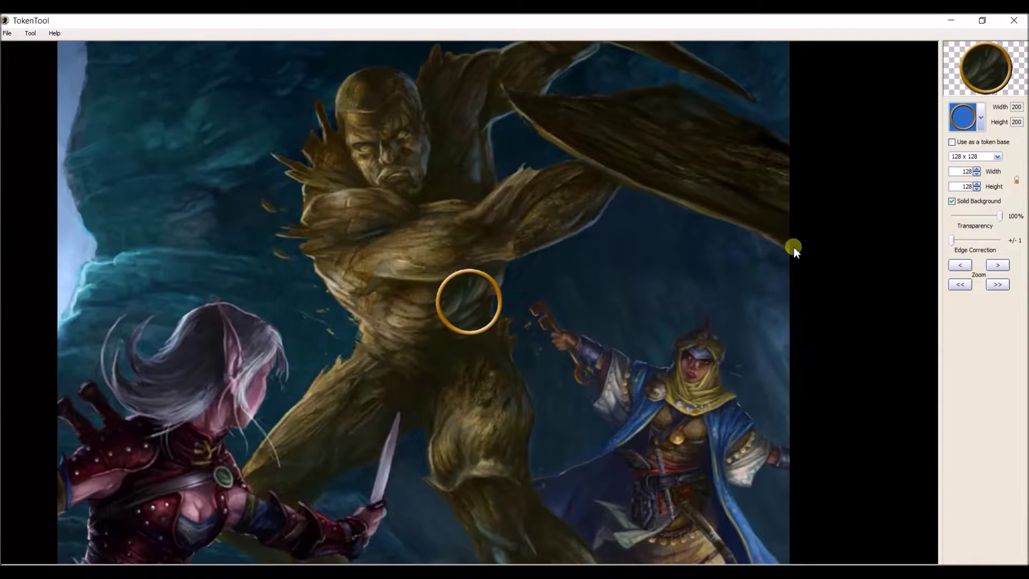
pyautogui.click(973, 125)
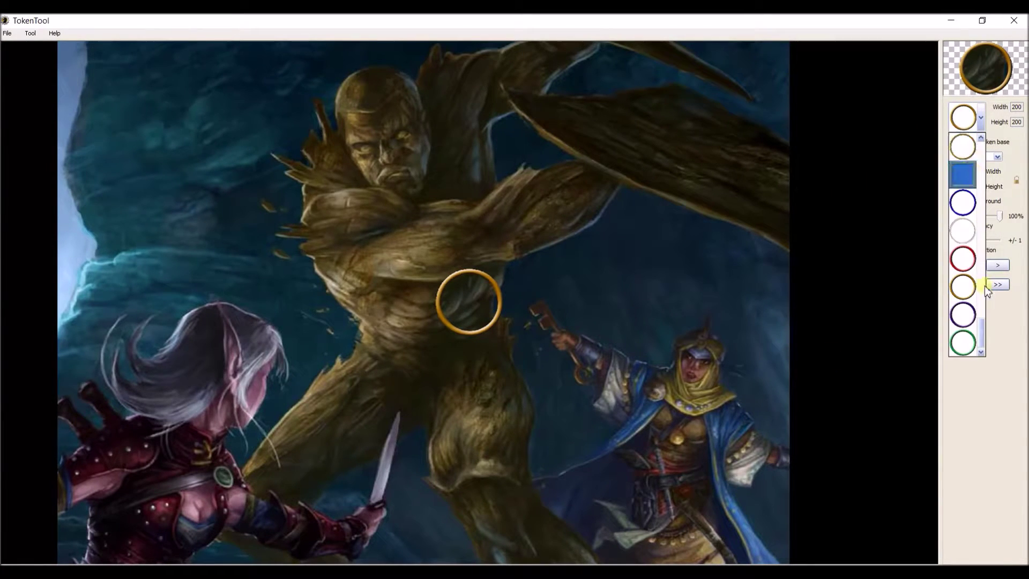
pyautogui.moveTo(982, 332); pyautogui.dragTo(985, 358)
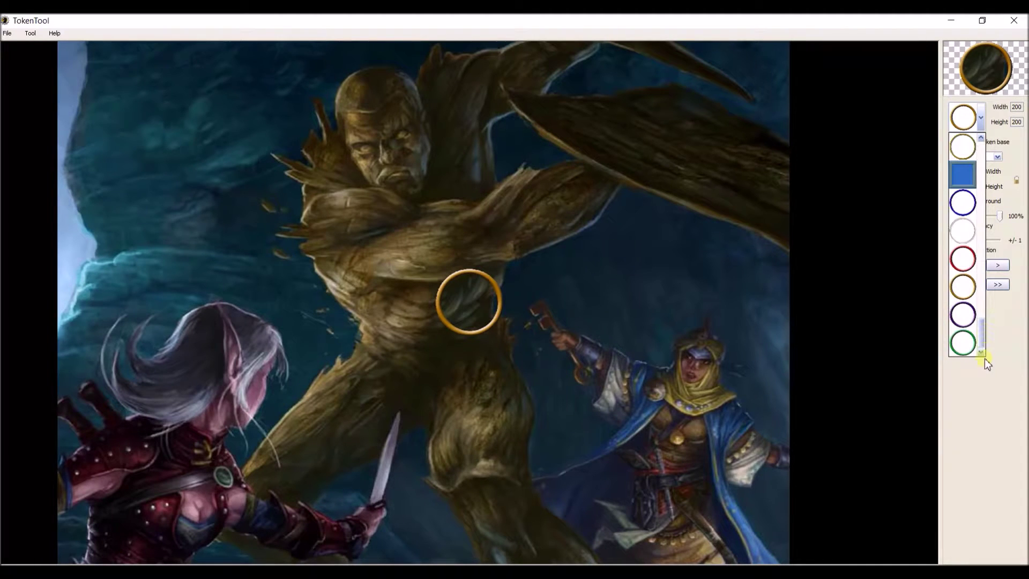
pyautogui.click(960, 262)
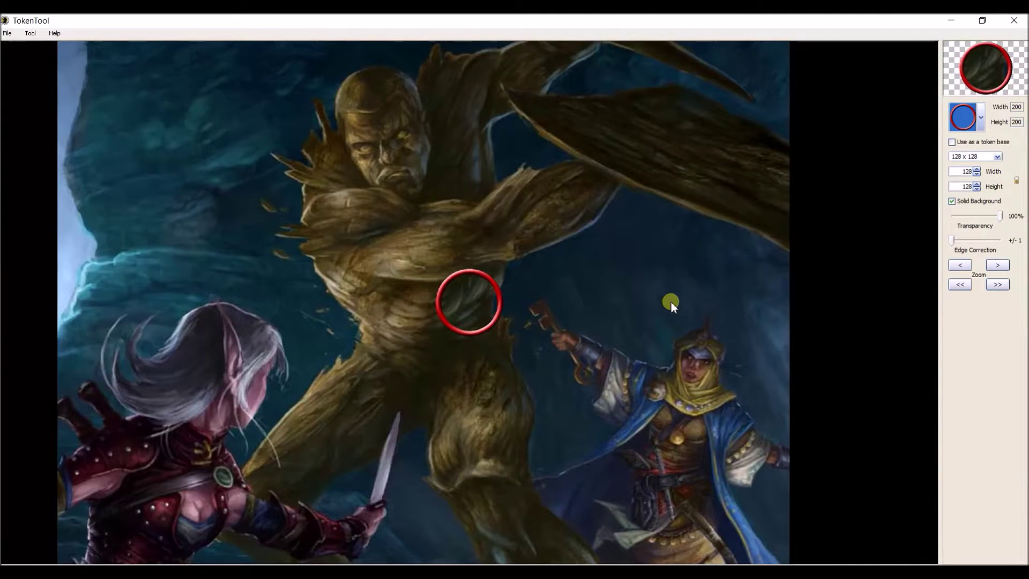
# Resize the golem artwork with the wheel and Zoom << / >> buttons, then centre it in the red ring
pyautogui.scroll(-4, 670, 301)
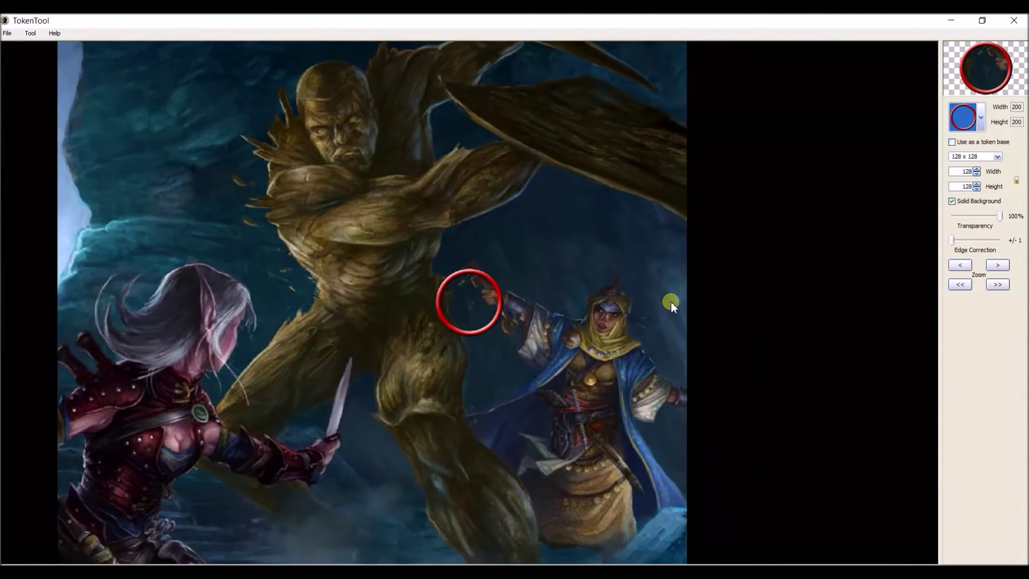
pyautogui.scroll(-5, 670, 301)
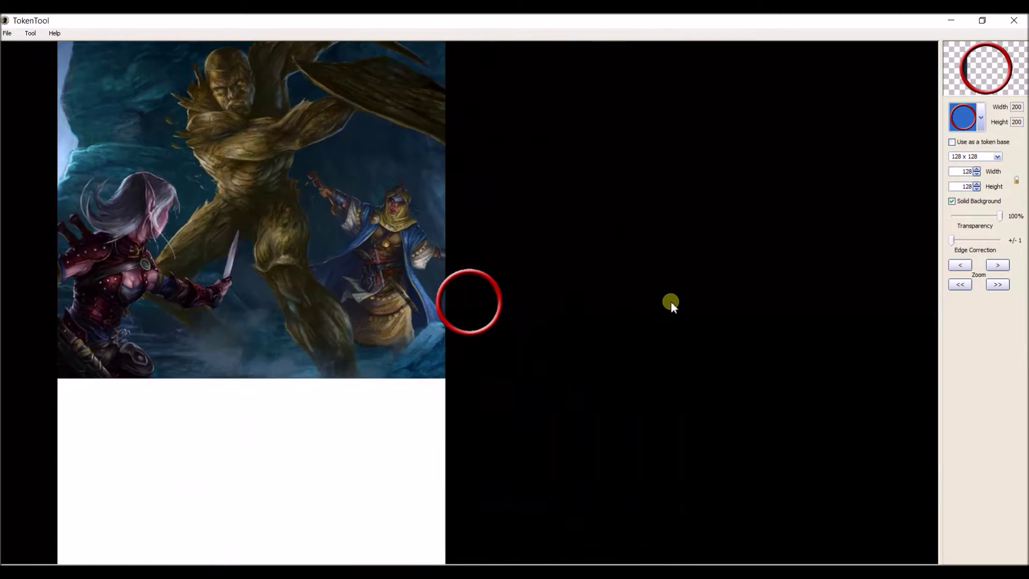
pyautogui.scroll(-3, 671, 300)
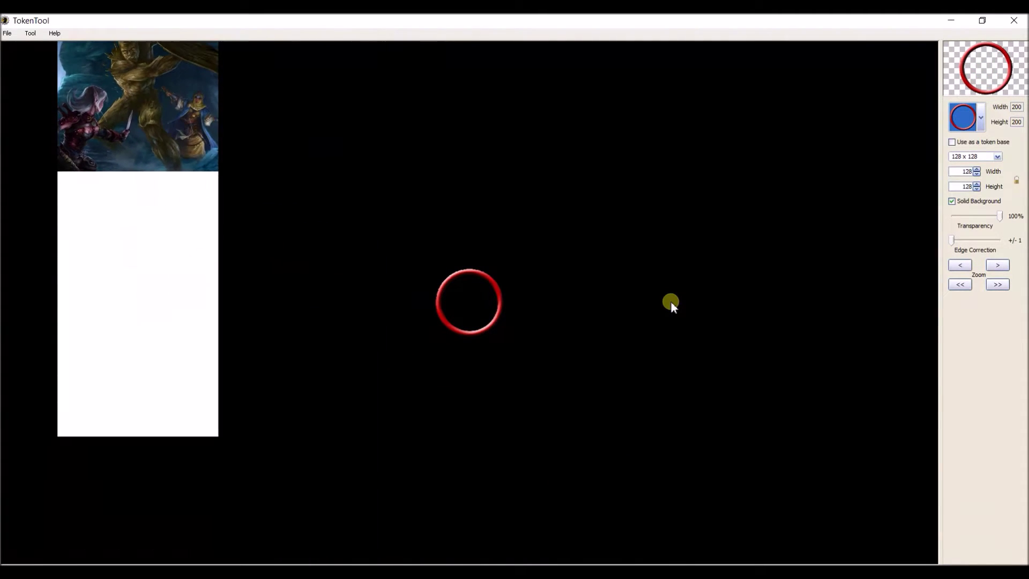
pyautogui.scroll(1, 671, 300)
pyautogui.scroll(8, 672, 304)
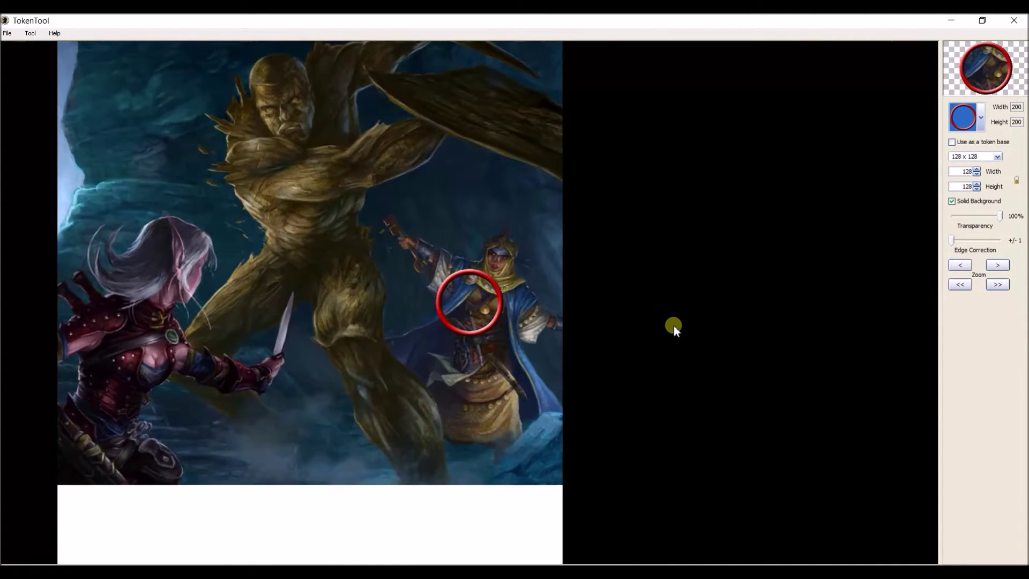
pyautogui.scroll(3, 673, 323)
pyautogui.scroll(-4, 676, 324)
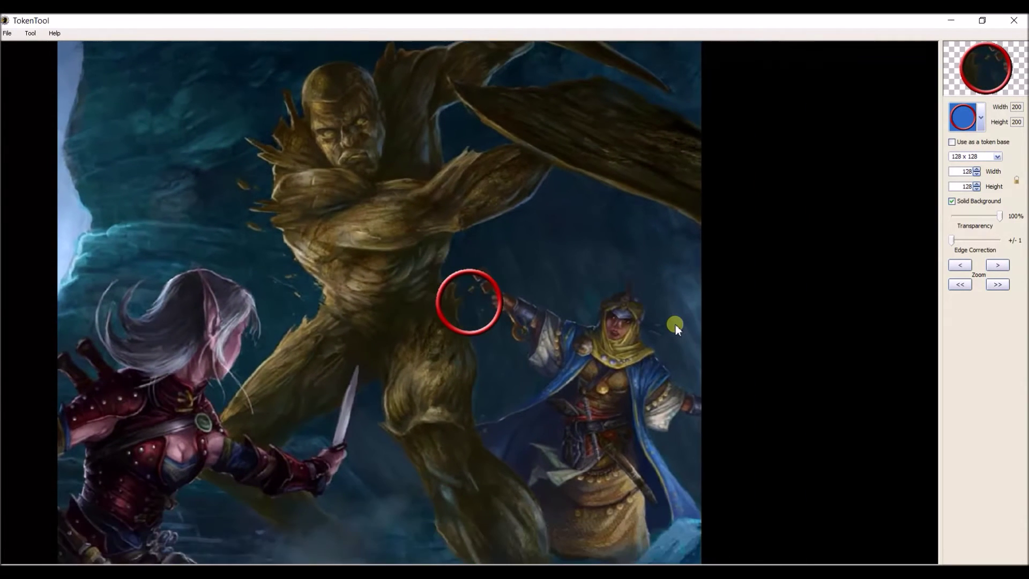
pyautogui.scroll(-3, 674, 323)
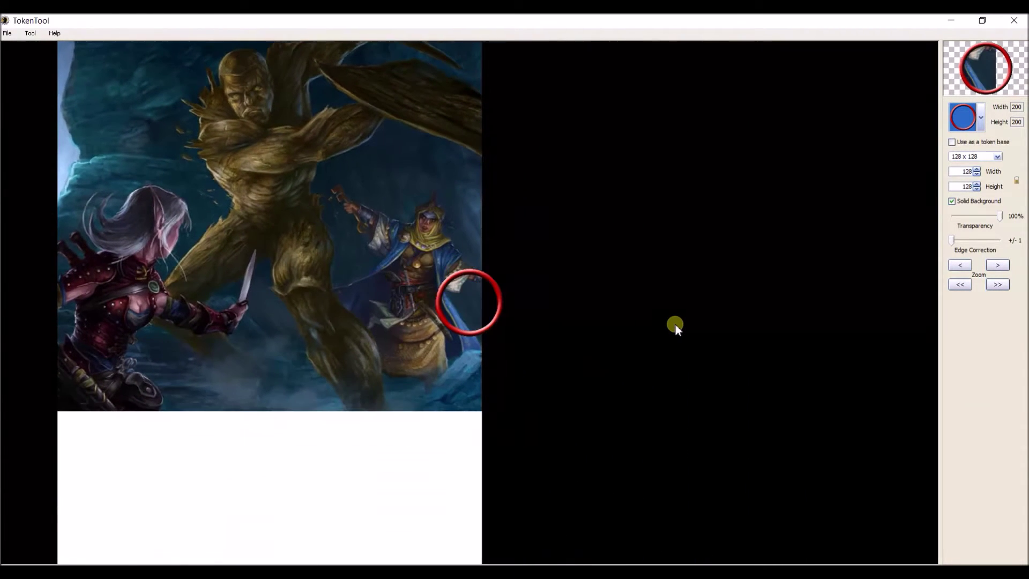
pyautogui.click(964, 288)
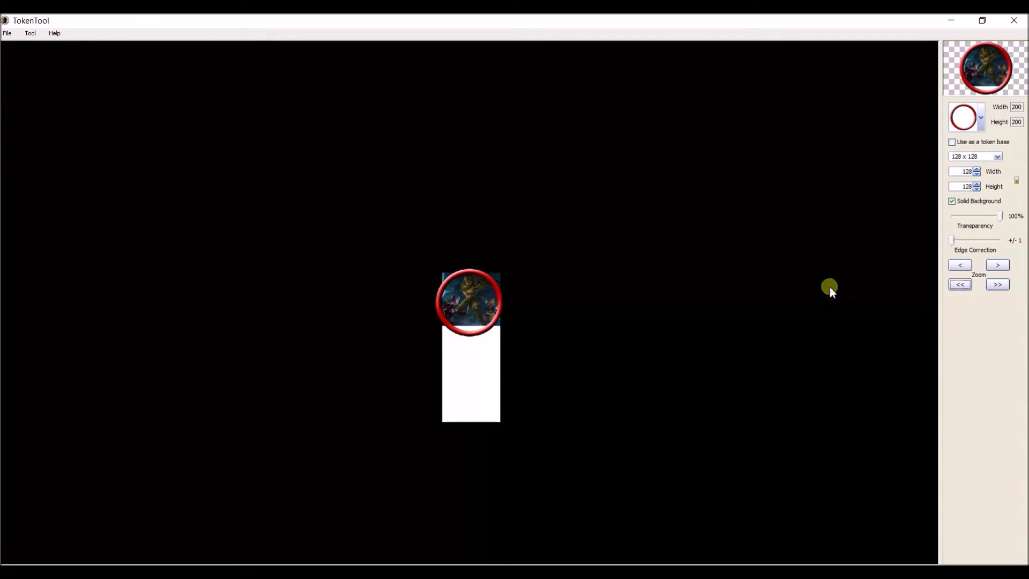
pyautogui.click(995, 285)
pyautogui.moveTo(757, 271)
pyautogui.mouseDown()
pyautogui.moveTo(721, 268)
pyautogui.moveTo(761, 284)
pyautogui.moveTo(754, 288)
pyautogui.mouseUp()
pyautogui.scroll(-2, 721, 268)
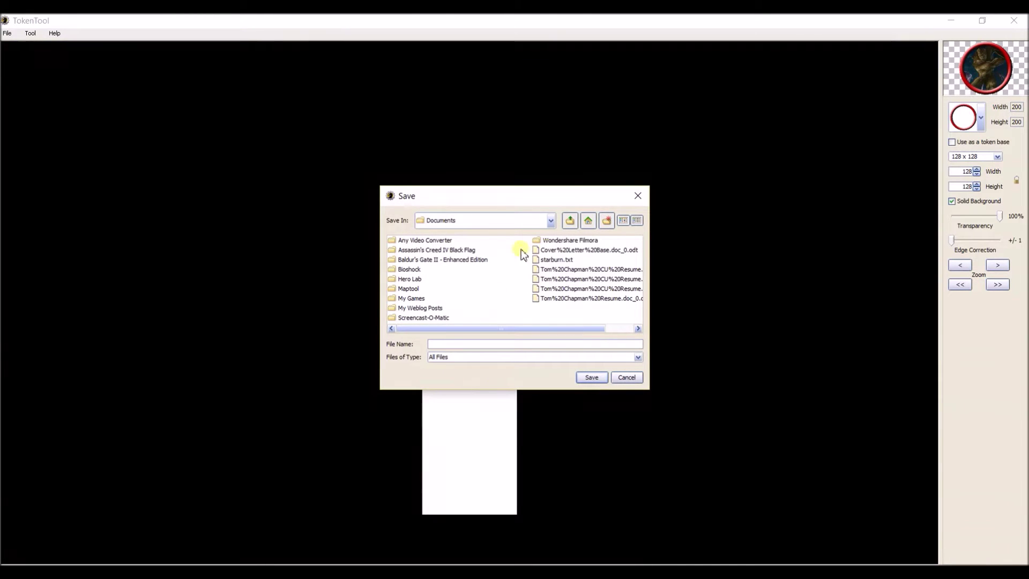
# Save the red-ringed golem token to the Desktop as Wood Golem.png, then close TokenTool
pyautogui.click(466, 221)
pyautogui.click(447, 236)
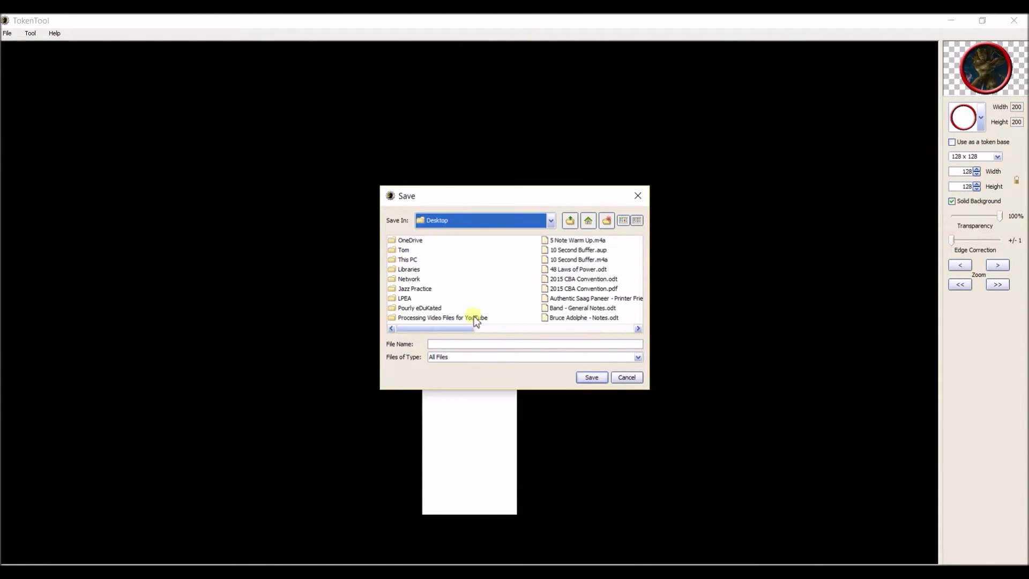
pyautogui.click(452, 343)
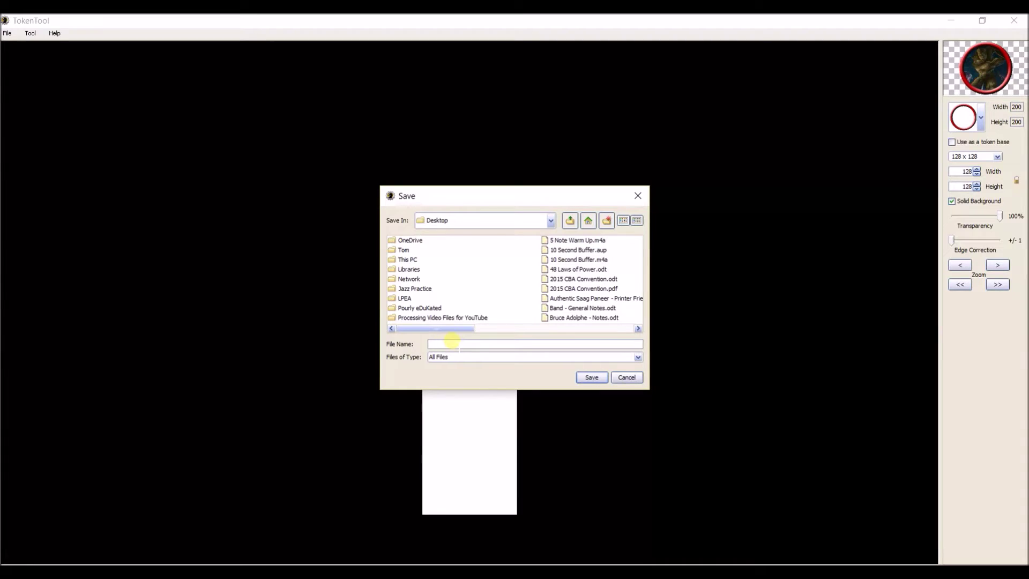
pyautogui.write('Wood Golem')
pyautogui.press('Return')
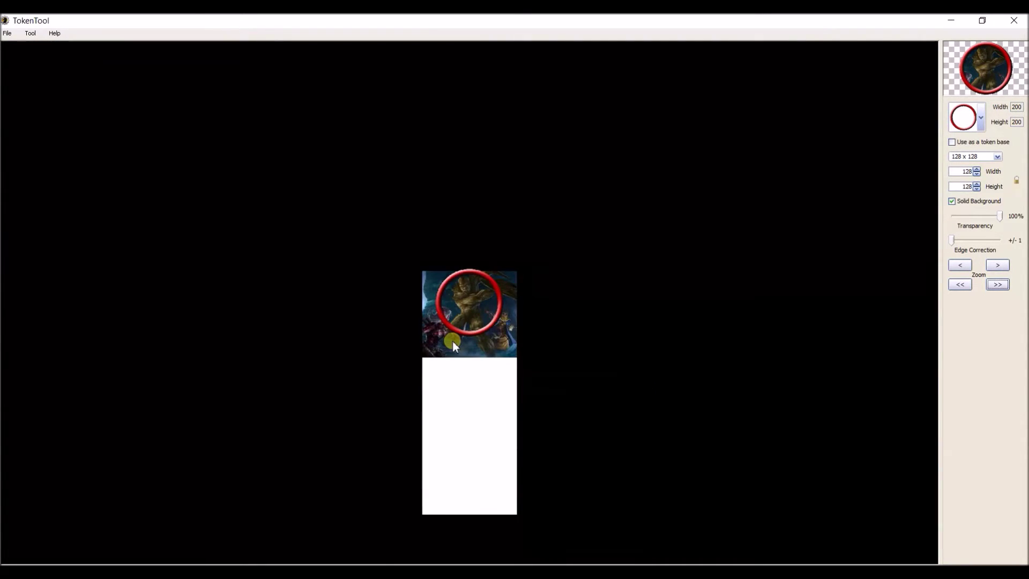
pyautogui.press('super+d')
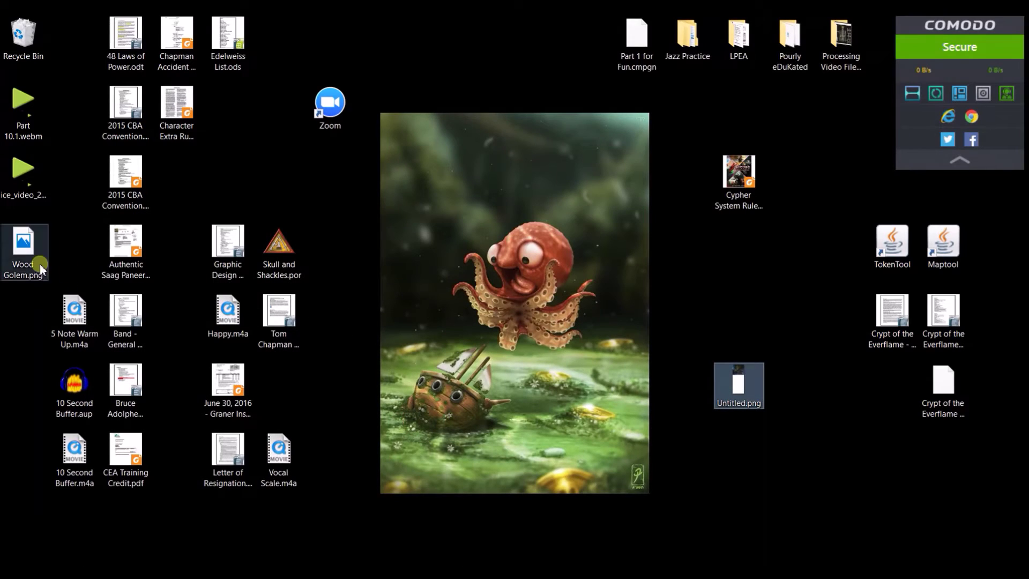
# Drag Wood Golem.png from the desktop onto MapTool's Upper Level map inside room 9
pyautogui.doubleClick(27, 259)
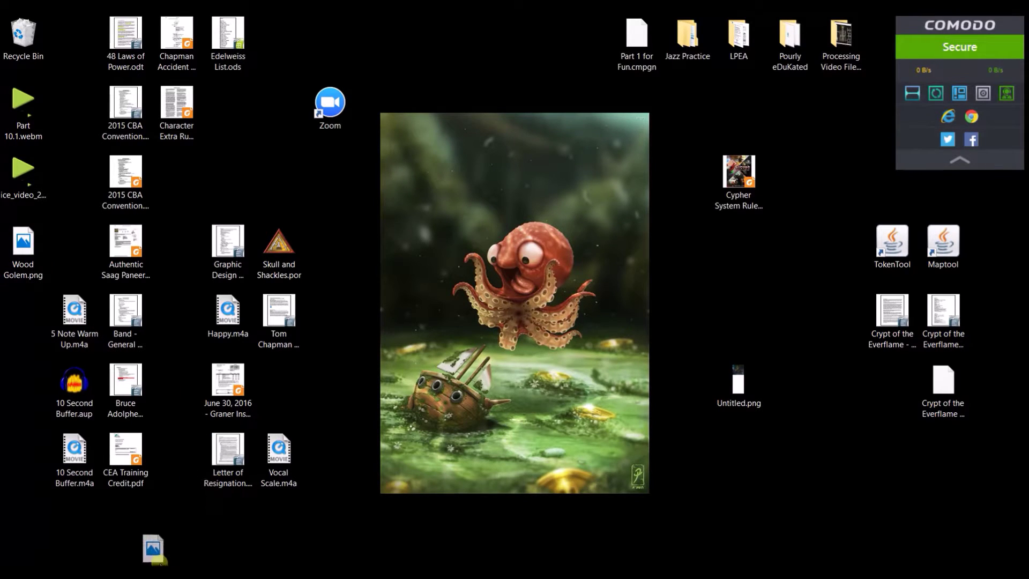
pyautogui.click(145, 562)
pyautogui.moveTo(150, 561); pyautogui.dragTo(386, 445)
pyautogui.scroll(10, 386, 444)
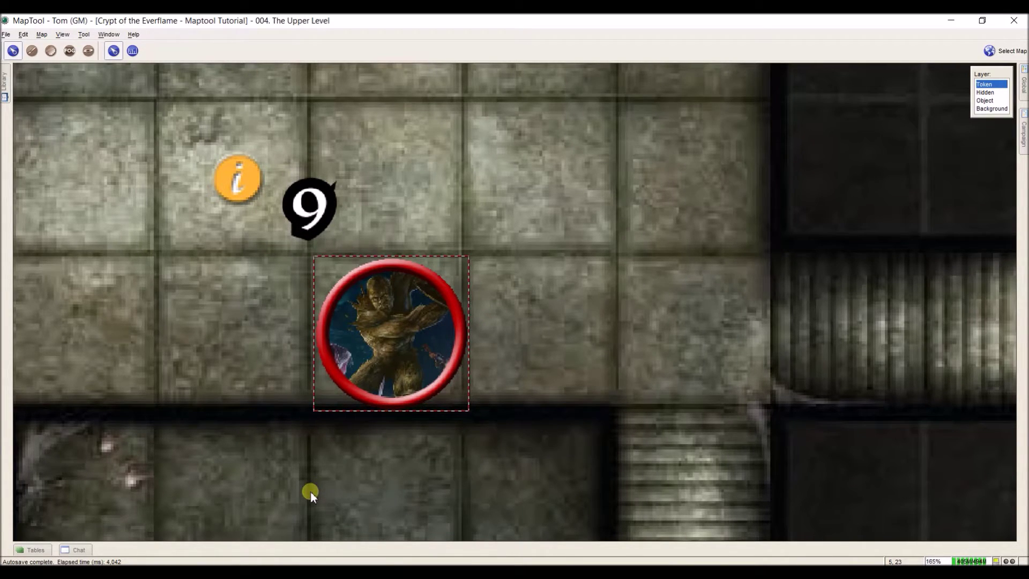
# Paste a second Wood Golem token into the square next to the first
pyautogui.moveTo(248, 573)
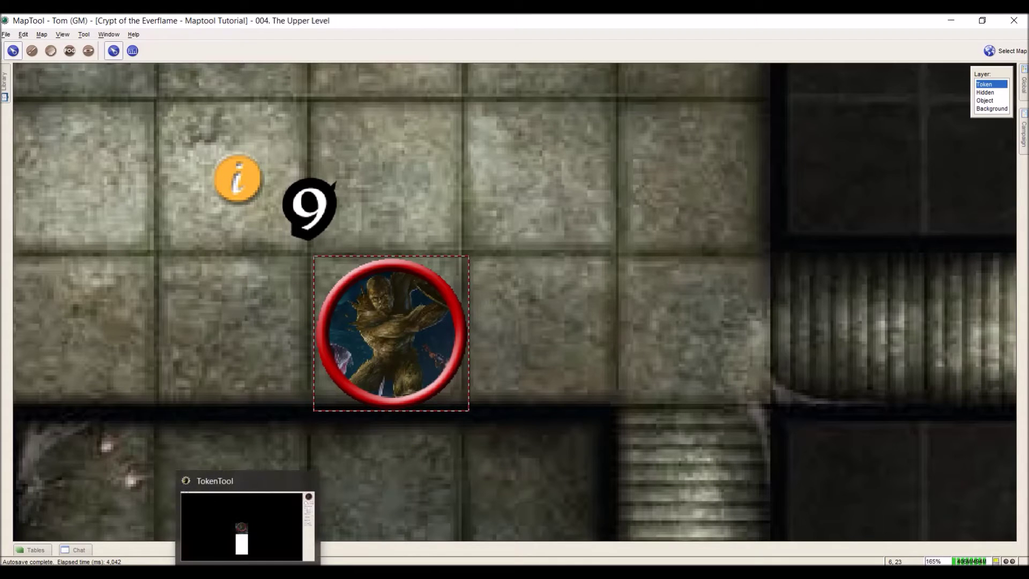
pyautogui.click(248, 574)
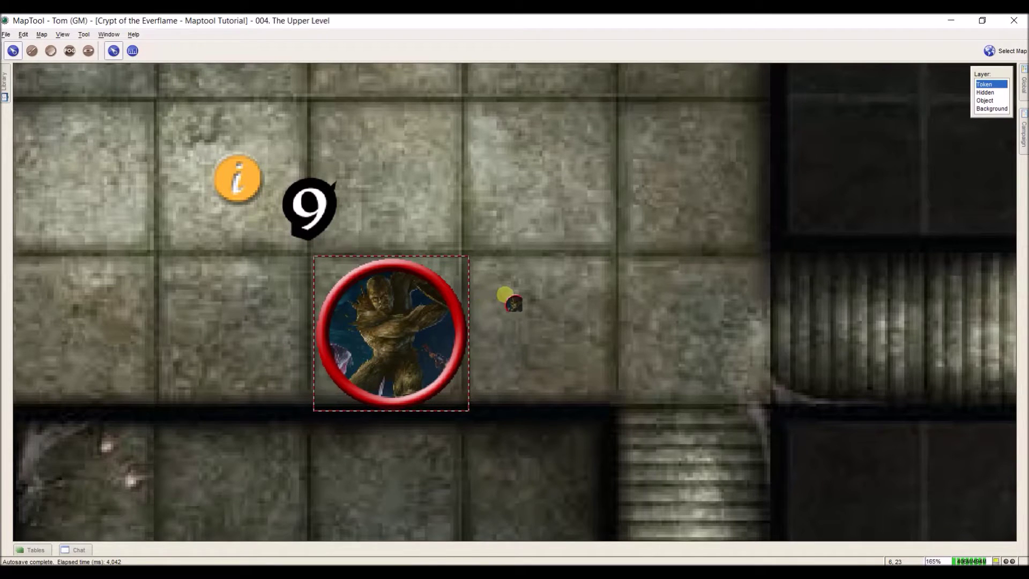
pyautogui.hotkey('ctrl', 'v')
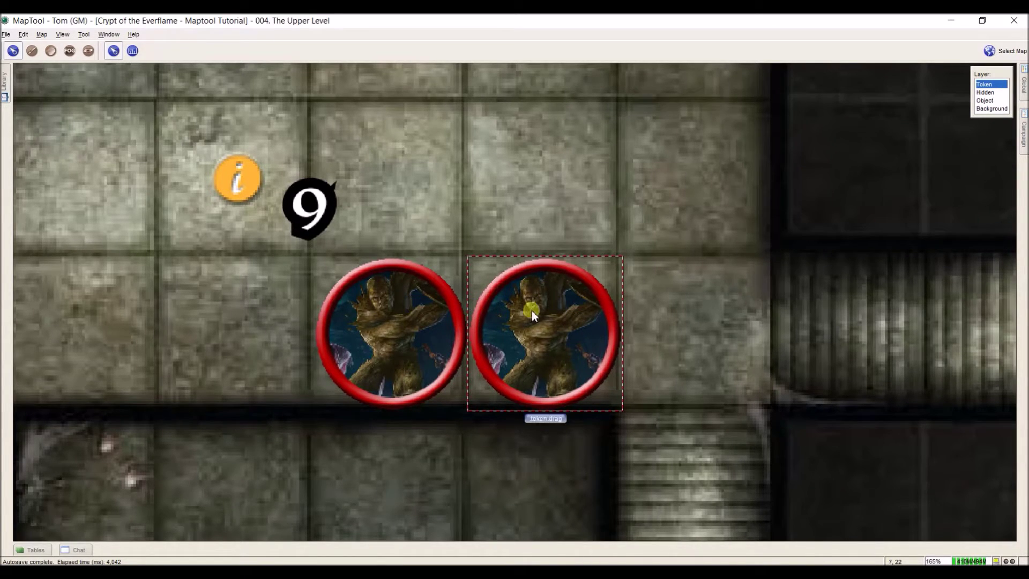
# Check the golem token's Edit Token properties, close them unchanged, and switch to the browser windows
pyautogui.doubleClick(554, 362)
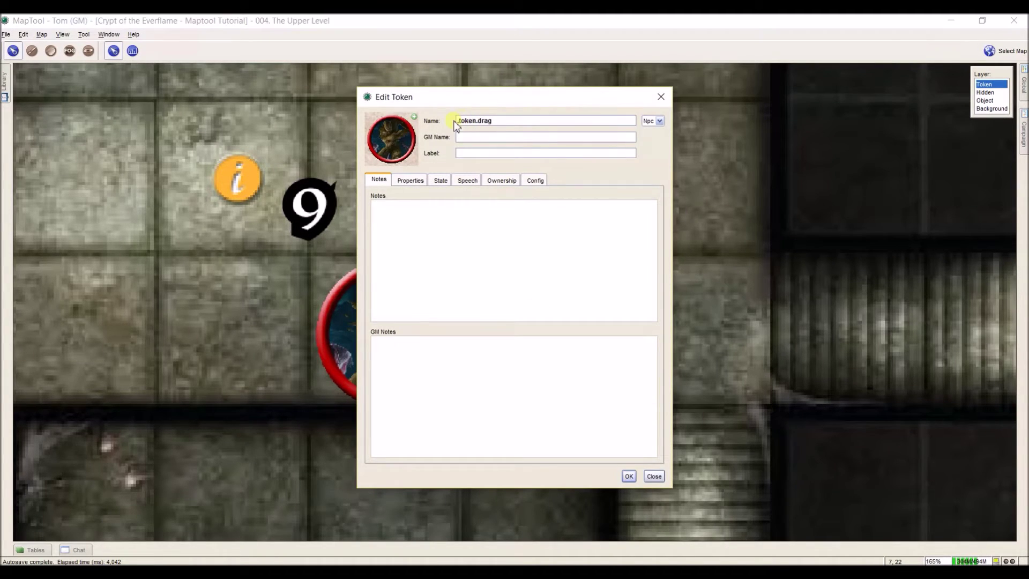
pyautogui.moveTo(459, 121); pyautogui.dragTo(491, 120)
pyautogui.click(468, 120)
pyautogui.click(654, 477)
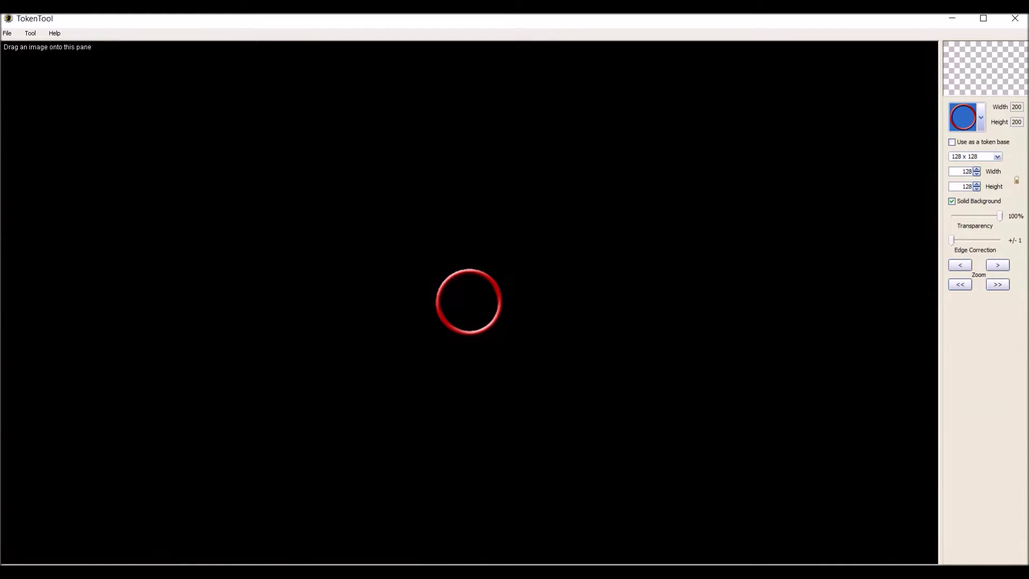
pyautogui.click(124, 572)
# Open the first 'skeleton fantasy' result at full size (640 × 747) in its own tab
pyautogui.click(175, 526)
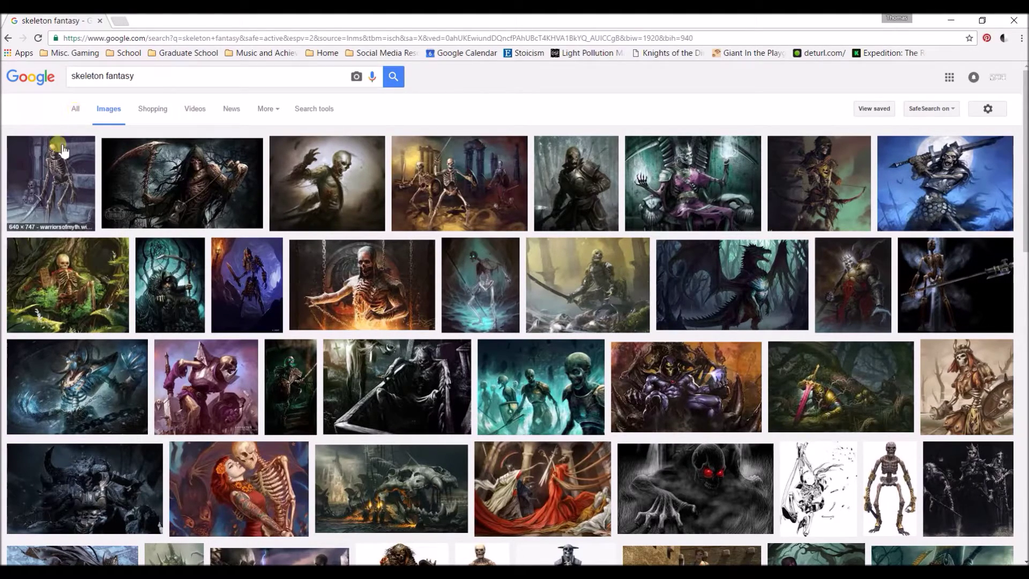
pyautogui.click(52, 172)
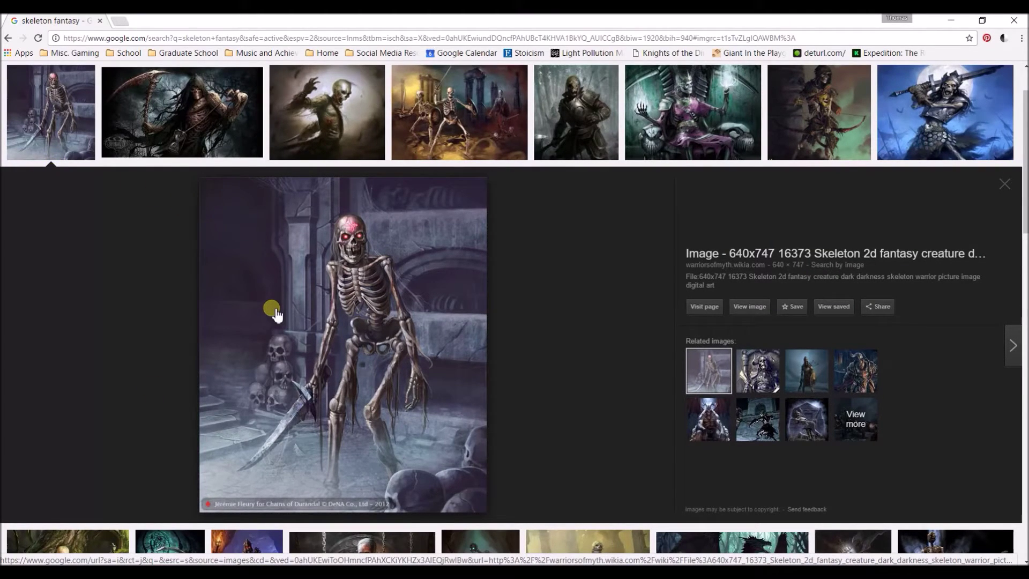
pyautogui.moveTo(276, 322); pyautogui.dragTo(405, 322)
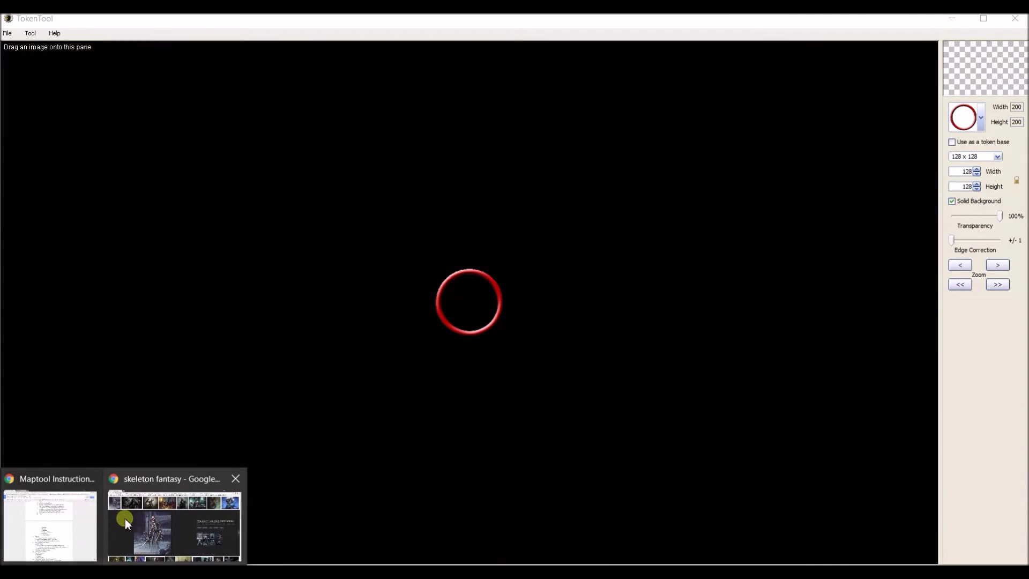
pyautogui.click(127, 517)
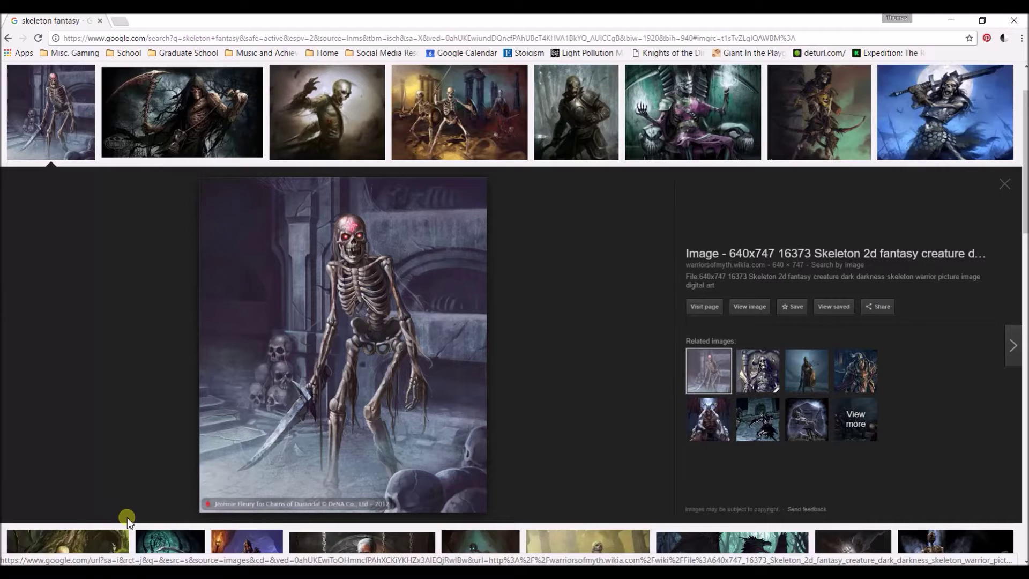
pyautogui.click(748, 307)
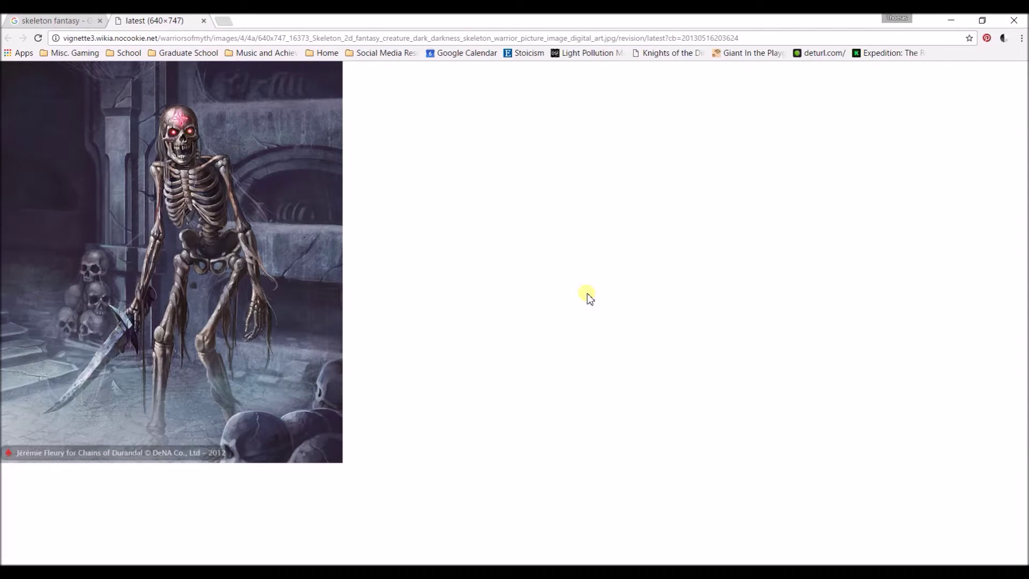
# Load the skeleton picture into TokenTool, then shrink and centre it wholly inside the red ring
pyautogui.moveTo(283, 207); pyautogui.dragTo(502, 314)
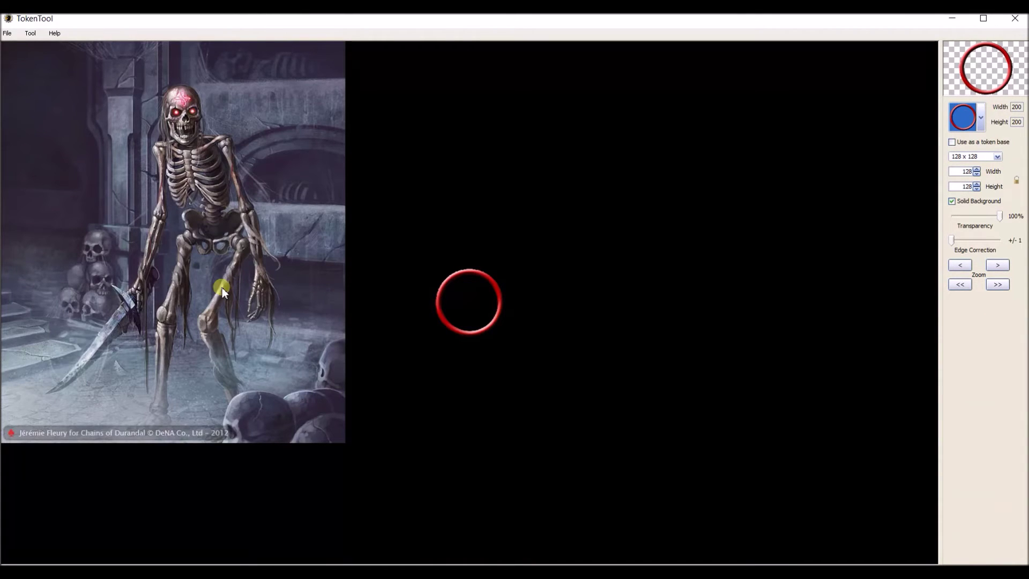
pyautogui.moveTo(126, 211); pyautogui.dragTo(414, 385)
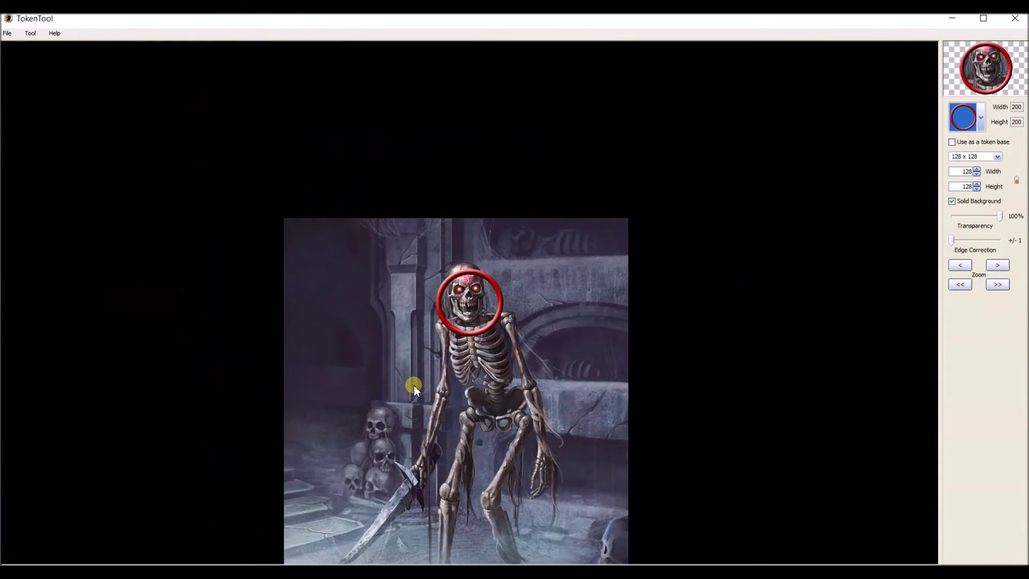
pyautogui.scroll(-1, 432, 384)
pyautogui.scroll(-1, 432, 384)
pyautogui.click(958, 285)
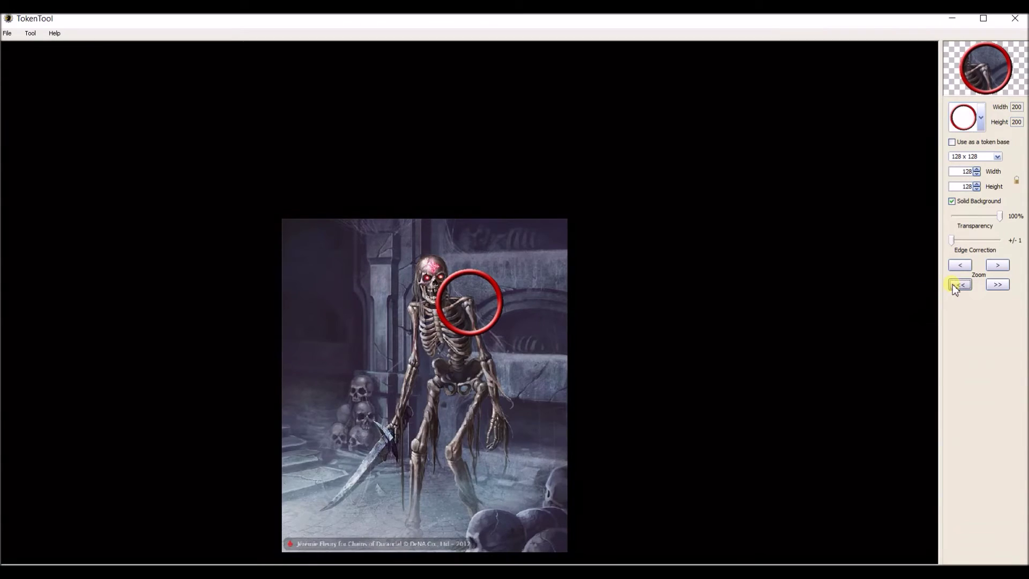
pyautogui.click(957, 284)
pyautogui.scroll(-4, 629, 288)
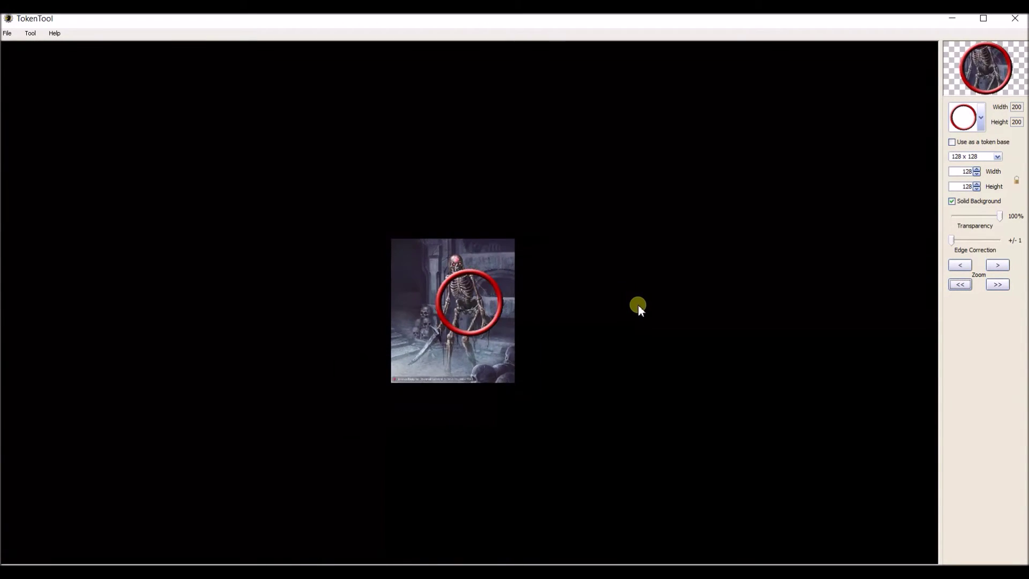
pyautogui.moveTo(638, 306); pyautogui.dragTo(651, 341)
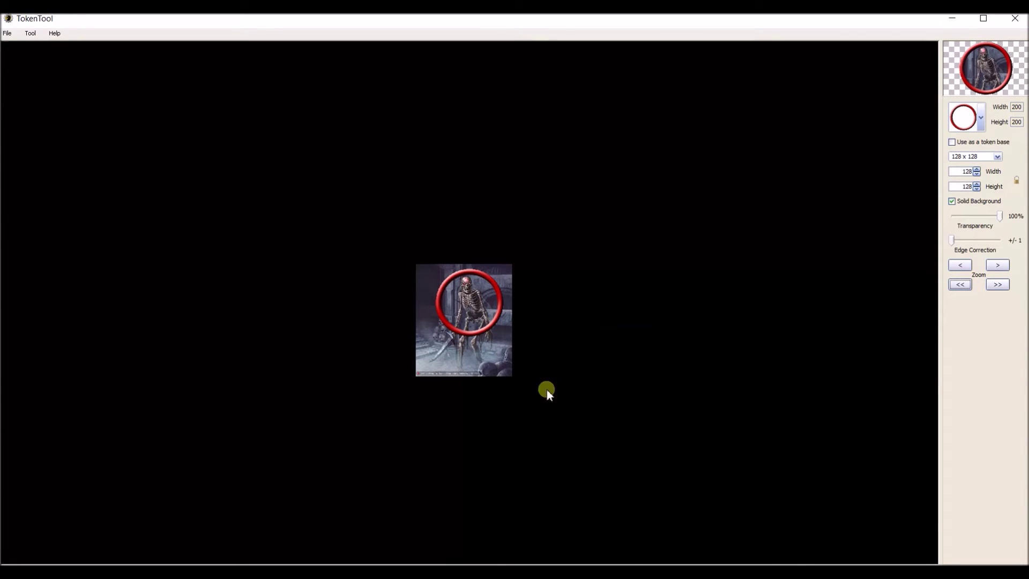
pyautogui.click(273, 561)
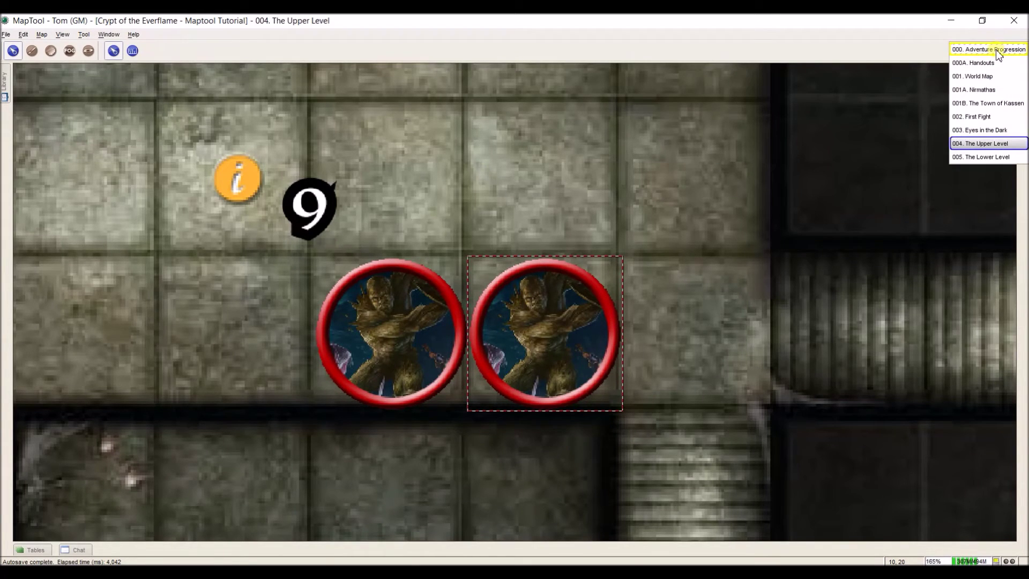
# Reopen Crypt of the Everflame.cmpgn from recent campaigns, discarding the unsaved changes
pyautogui.click(995, 49)
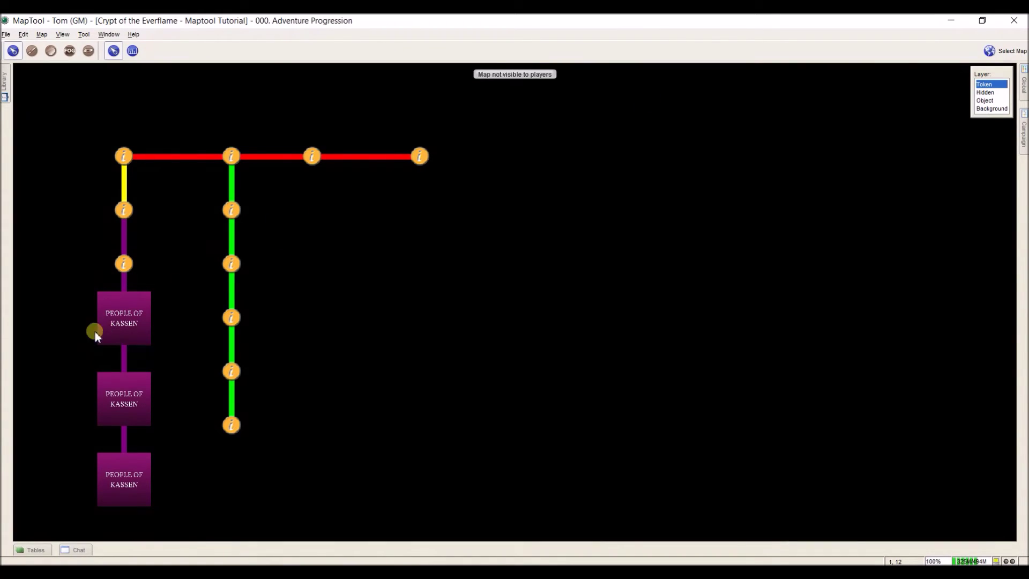
pyautogui.press('space')
pyautogui.click(7, 35)
pyautogui.moveTo(24, 164)
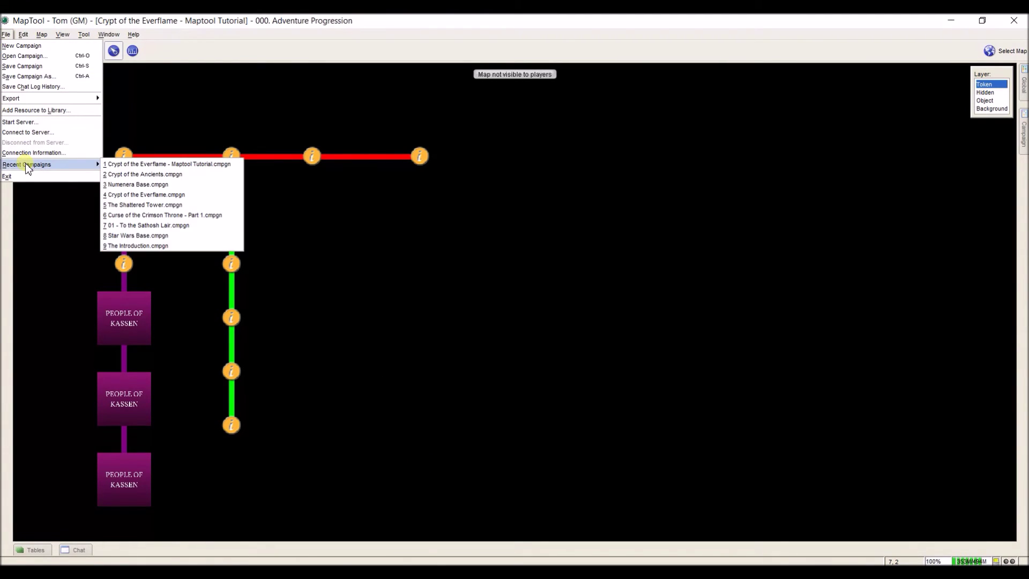
pyautogui.click(178, 195)
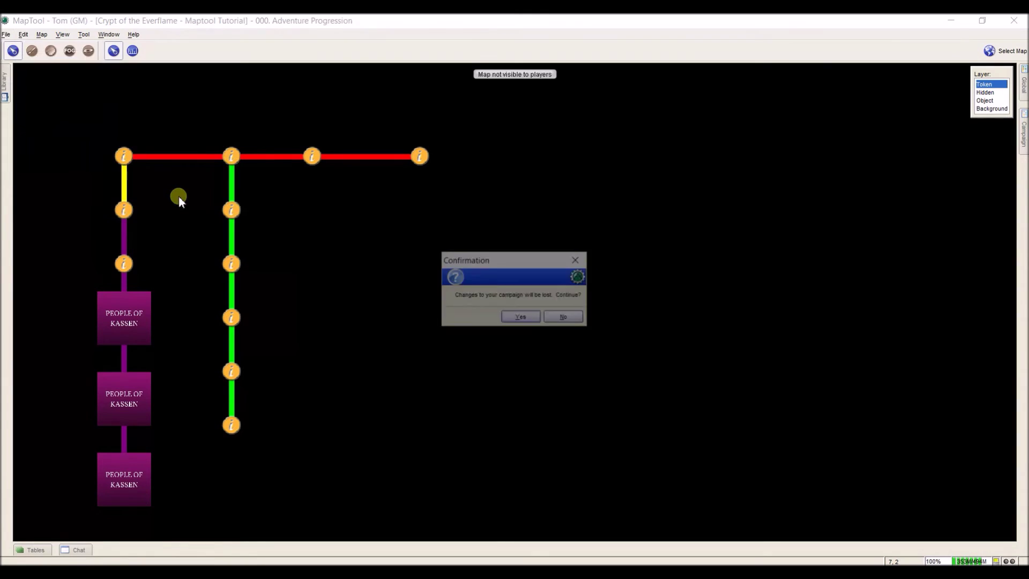
pyautogui.click(532, 319)
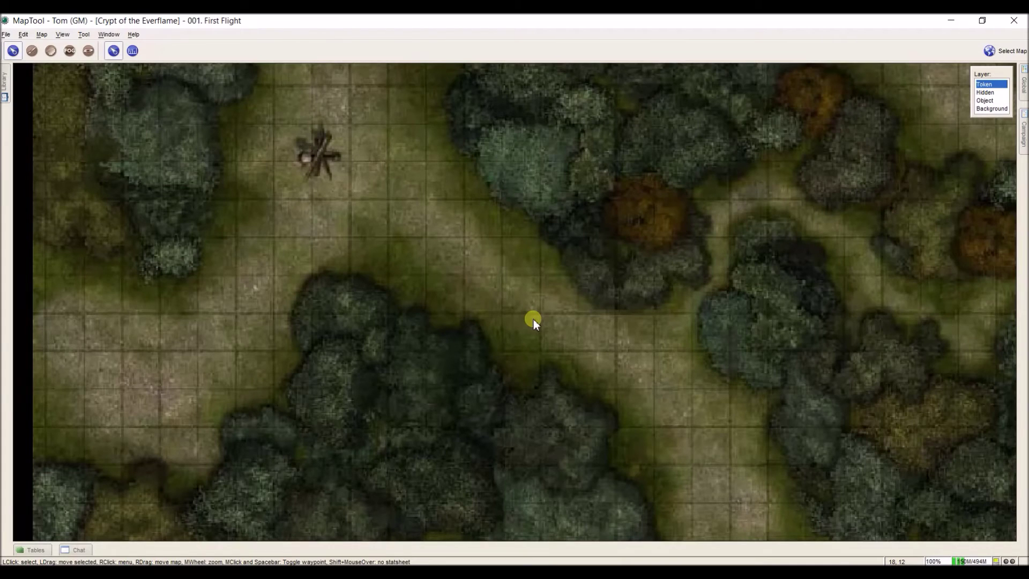
# Show the 000. Adventure flowchart map and point out the Part 2: The Upper Level hex
pyautogui.click(1005, 50)
pyautogui.click(1002, 49)
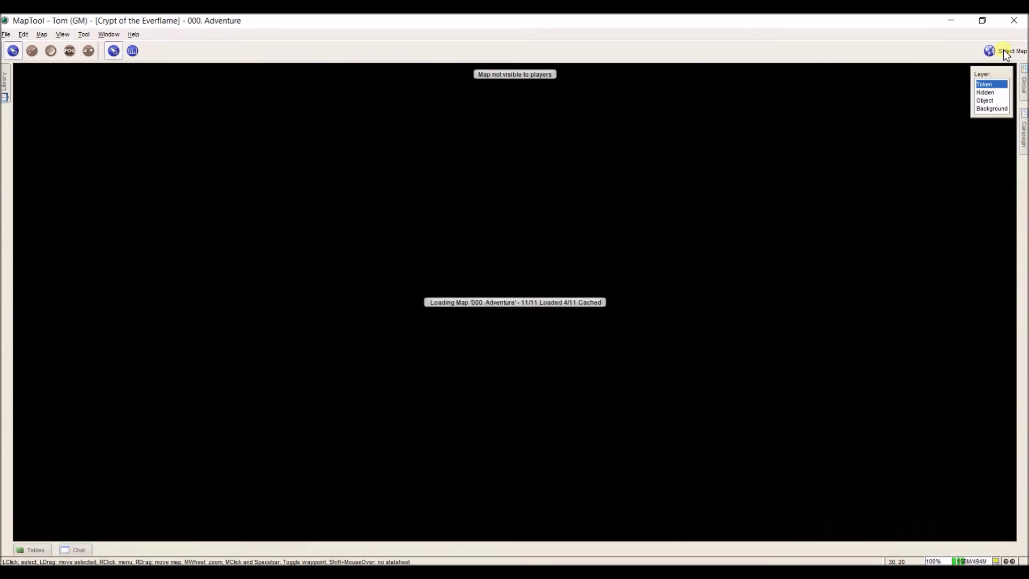
pyautogui.moveTo(366, 275); pyautogui.dragTo(610, 340)
pyautogui.scroll(3, 496, 278)
pyautogui.scroll(2, 533, 343)
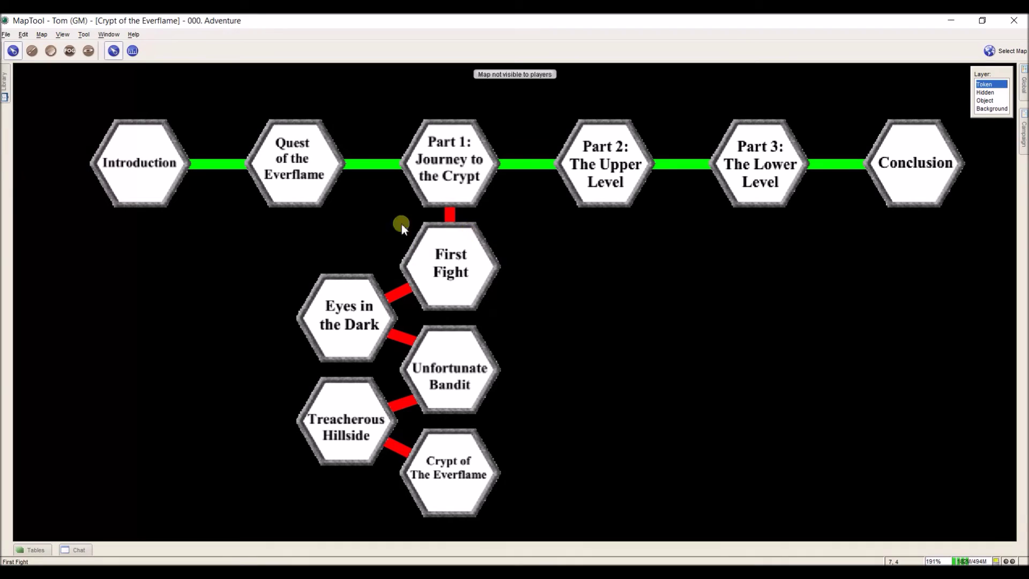
pyautogui.moveTo(774, 174)
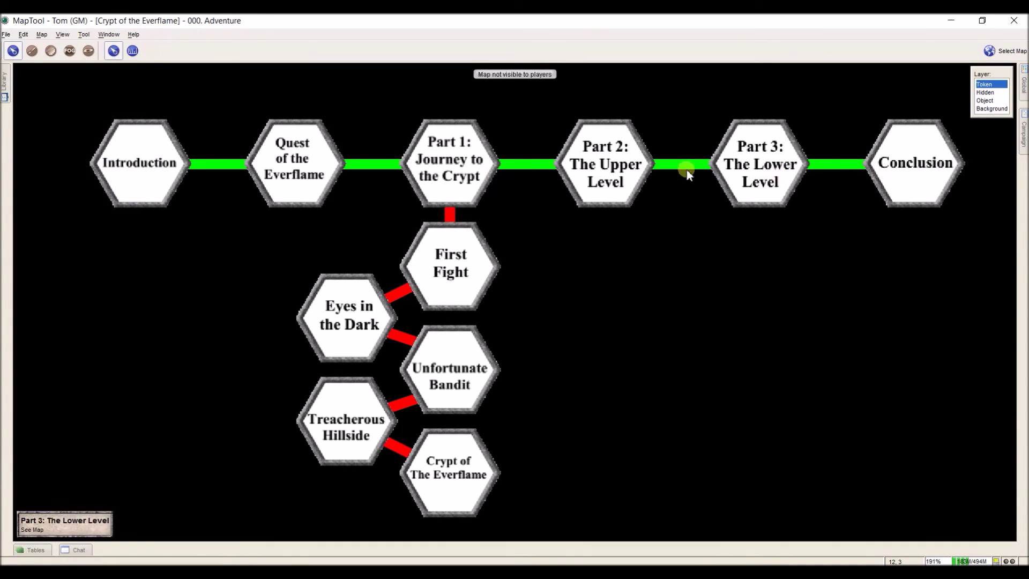
pyautogui.moveTo(408, 170)
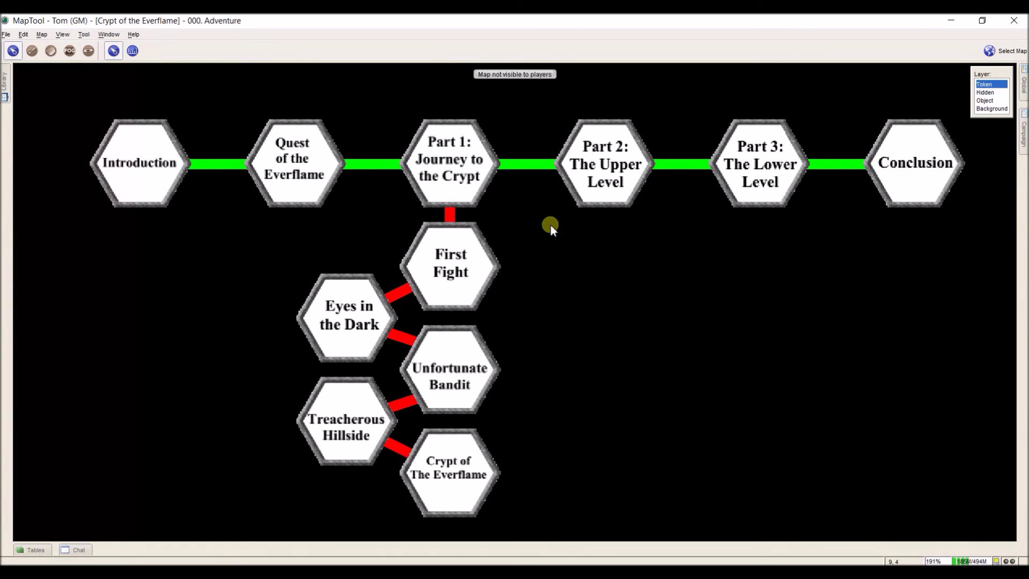
pyautogui.press('space')
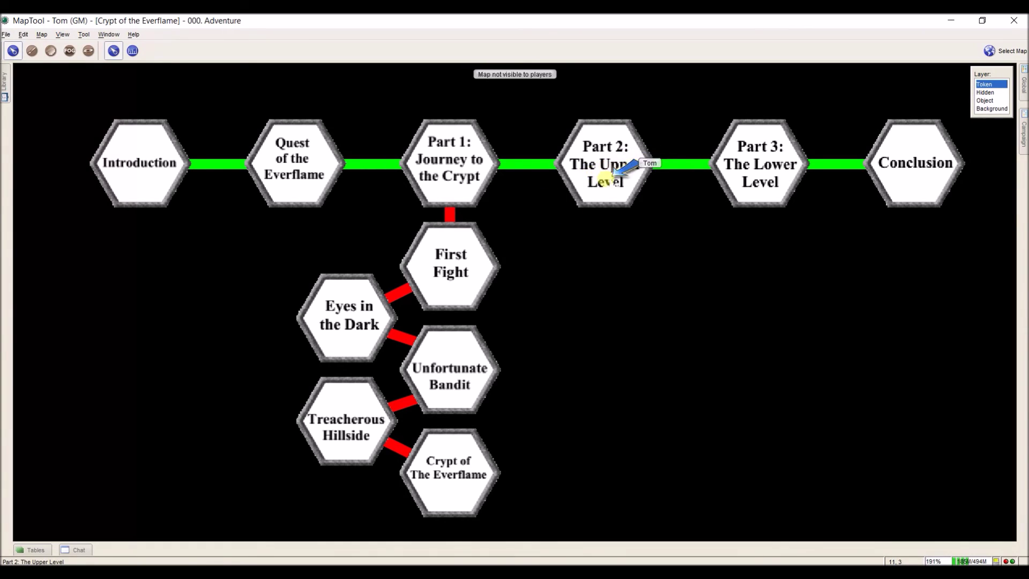
pyautogui.press('space')
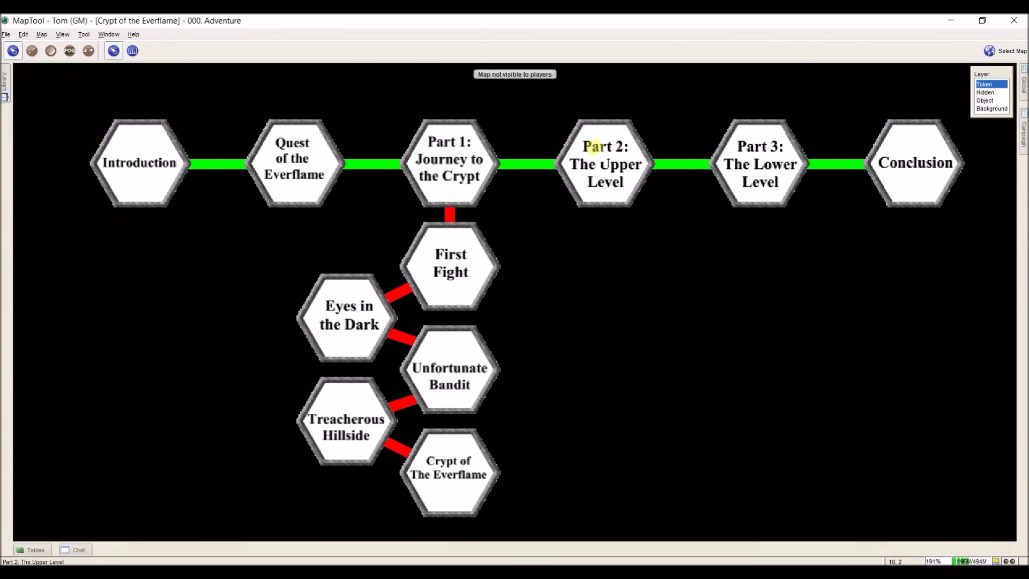